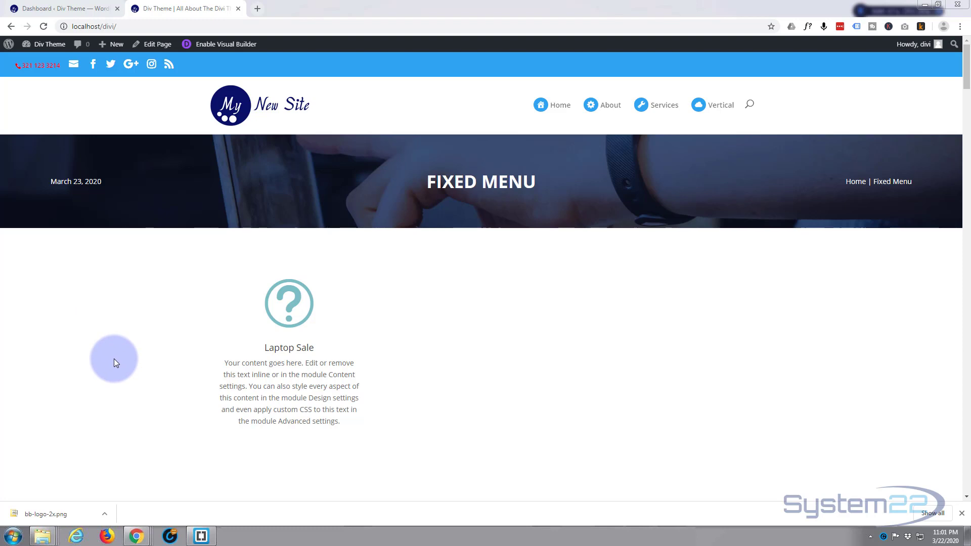
- Switch the Fixed Menu page into Divi Visual Builder editing mode
{"action": "mouse_move", "coordinate": [263, 358]}
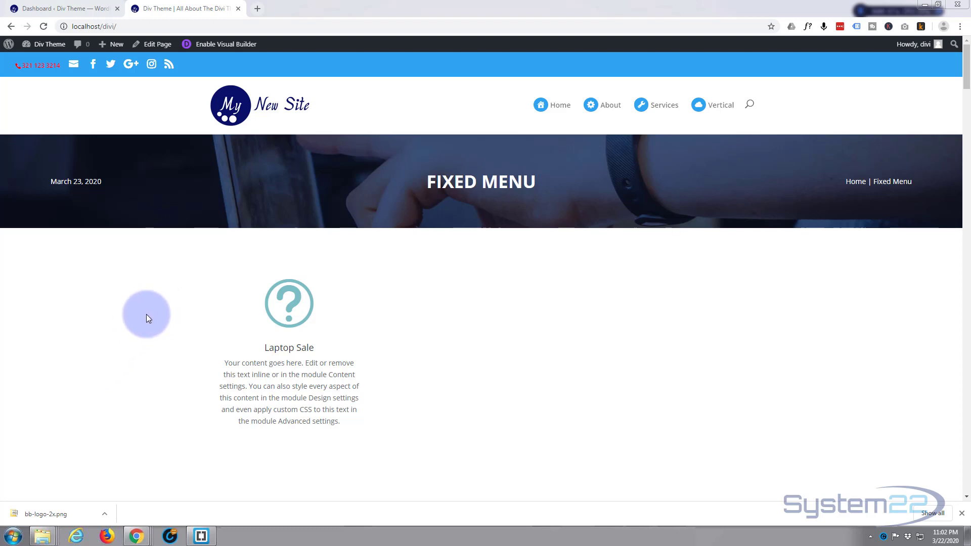
{"action": "left_click", "coordinate": [225, 45]}
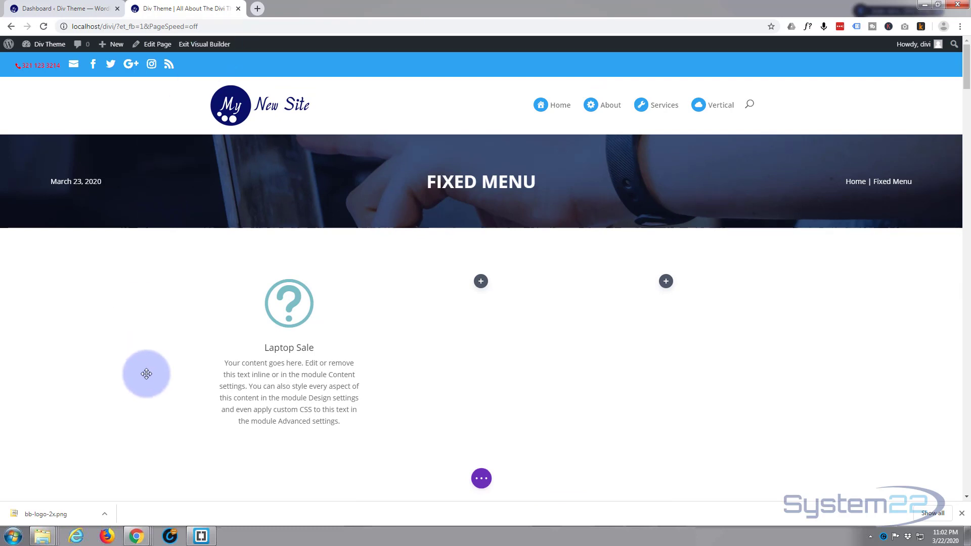
{"action": "mouse_move", "coordinate": [483, 238]}
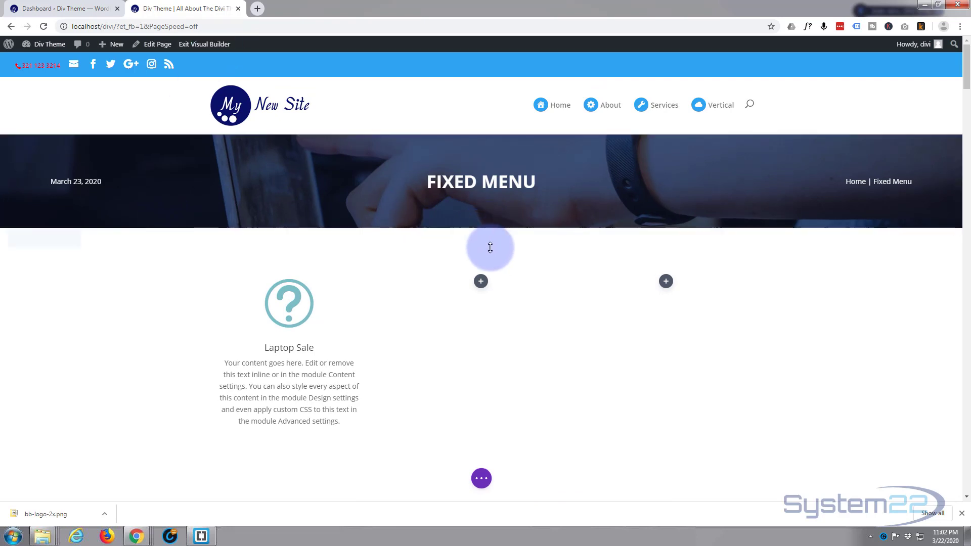
{"action": "mouse_move", "coordinate": [95, 253]}
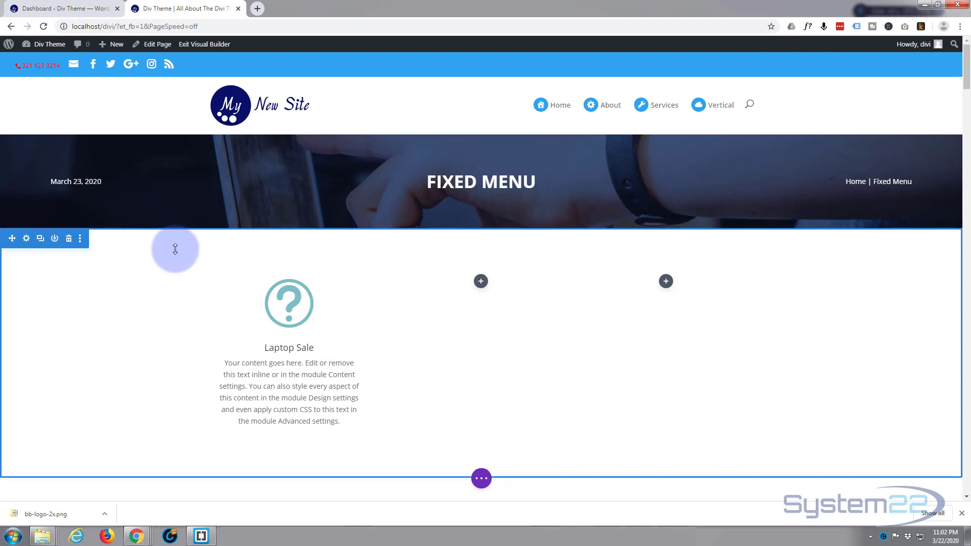
{"action": "mouse_move", "coordinate": [228, 278]}
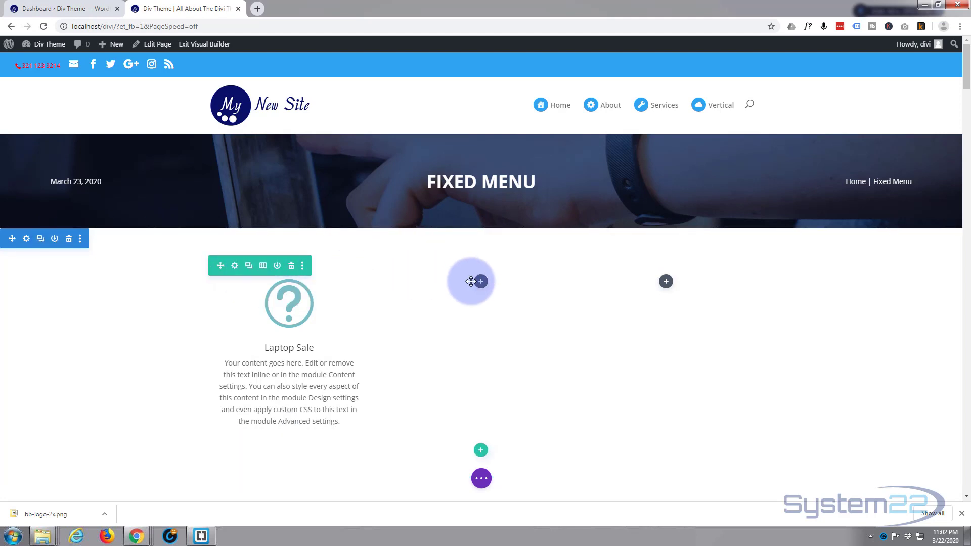
{"action": "mouse_move", "coordinate": [302, 332]}
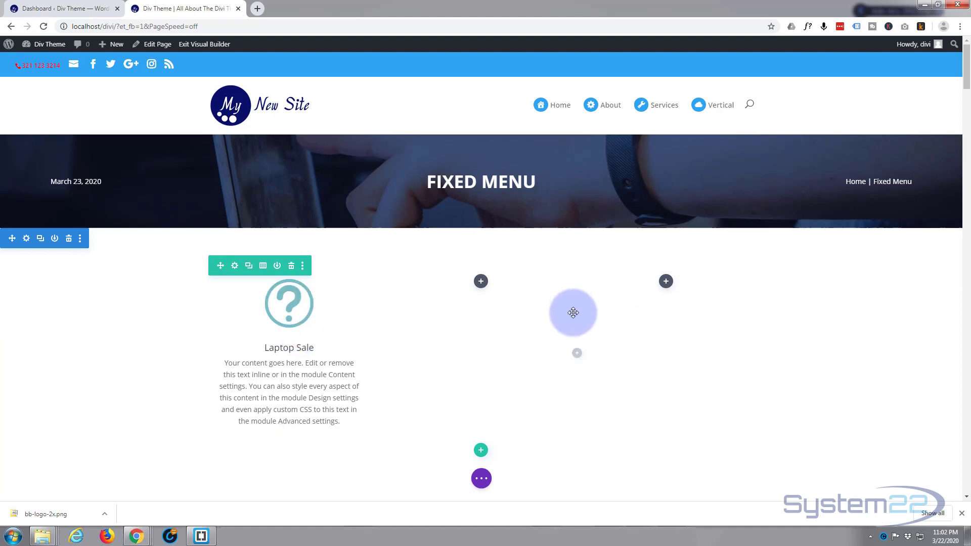
- Browse the third column's Insert Module list and insert a Blurb module
{"action": "left_click", "coordinate": [666, 282]}
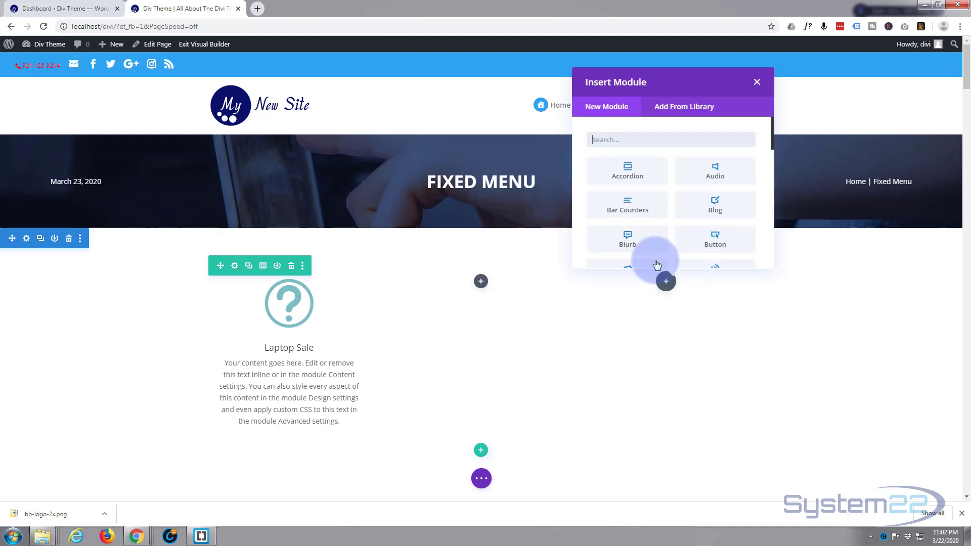
{"action": "scroll", "coordinate": [630, 164], "scroll_direction": "down", "scroll_amount": 1}
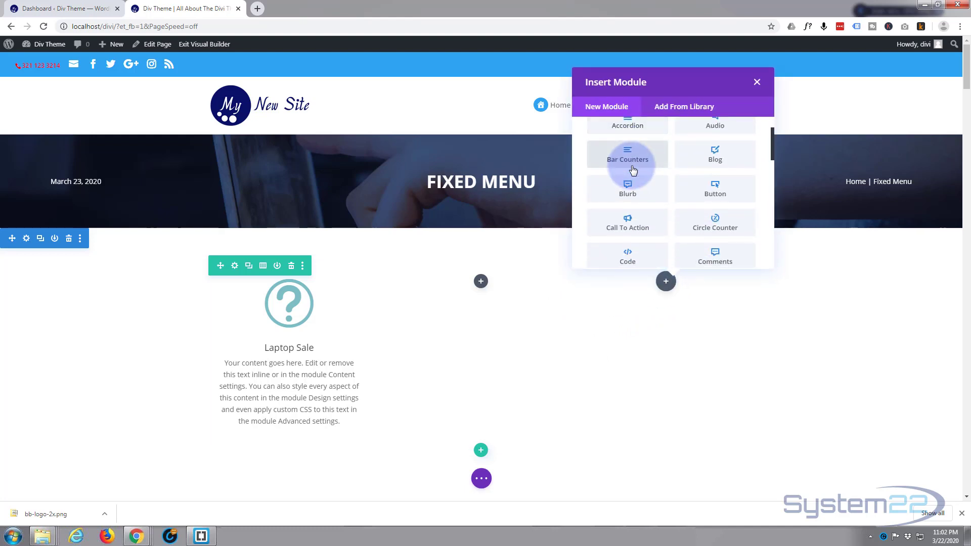
{"action": "scroll", "coordinate": [643, 199], "scroll_direction": "down", "scroll_amount": 8}
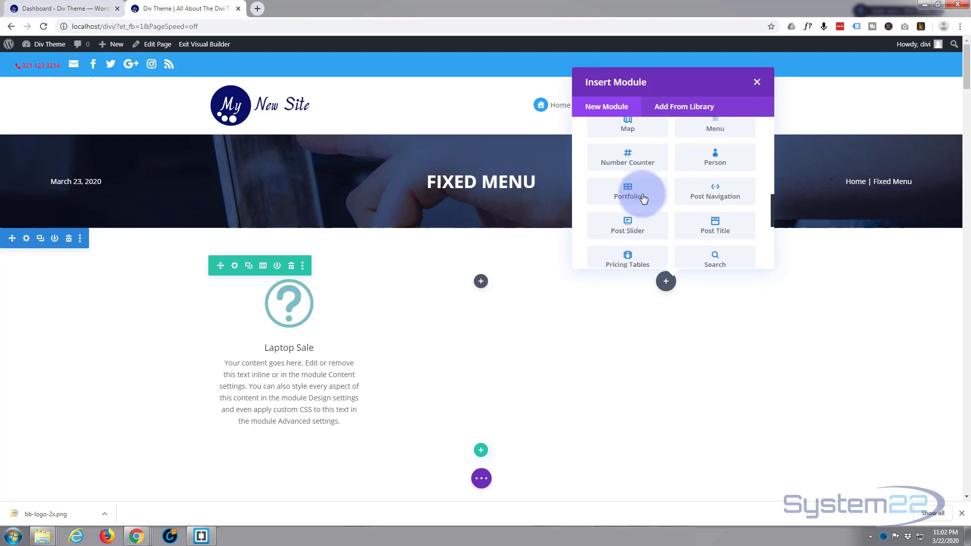
{"action": "scroll", "coordinate": [644, 198], "scroll_direction": "down", "scroll_amount": 2}
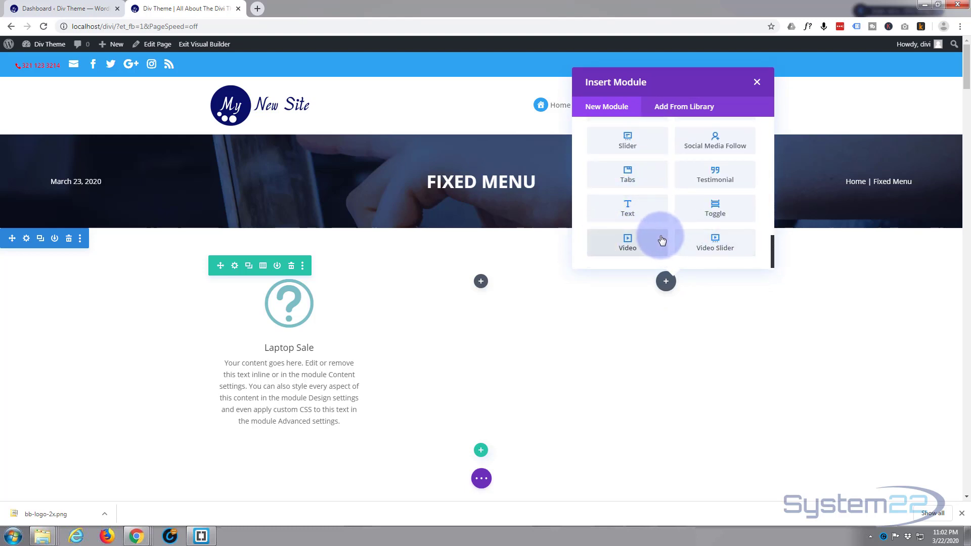
{"action": "scroll", "coordinate": [662, 240], "scroll_direction": "up", "scroll_amount": 10}
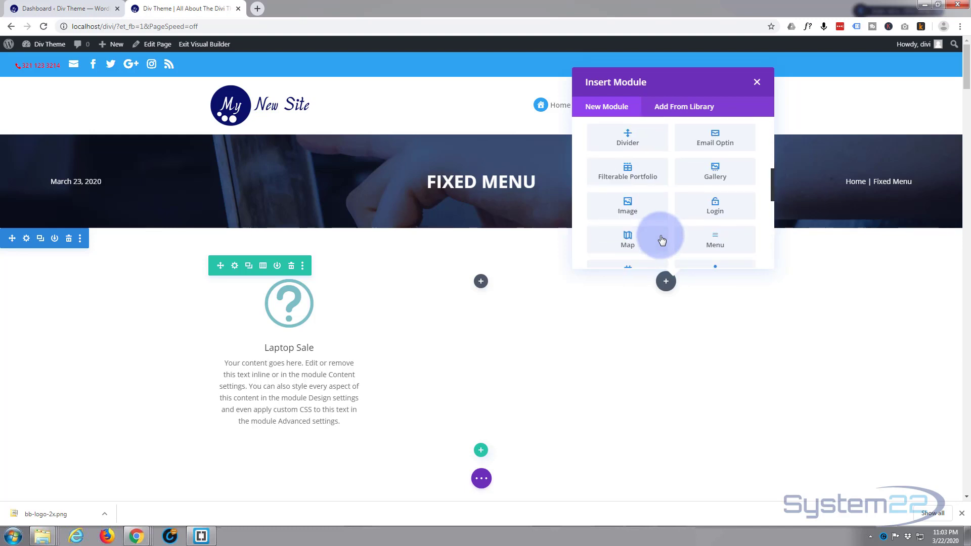
{"action": "scroll", "coordinate": [661, 240], "scroll_direction": "up", "scroll_amount": 3}
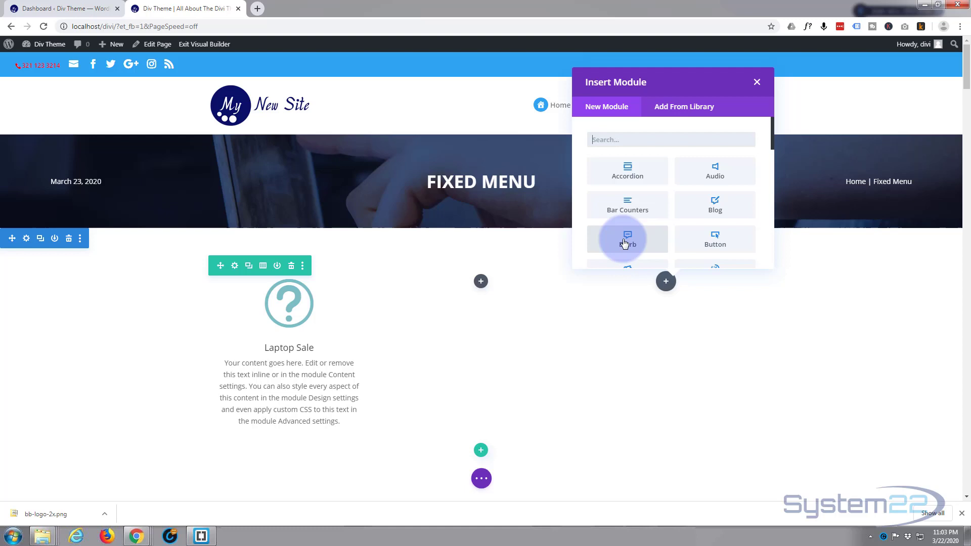
{"action": "left_click", "coordinate": [643, 244]}
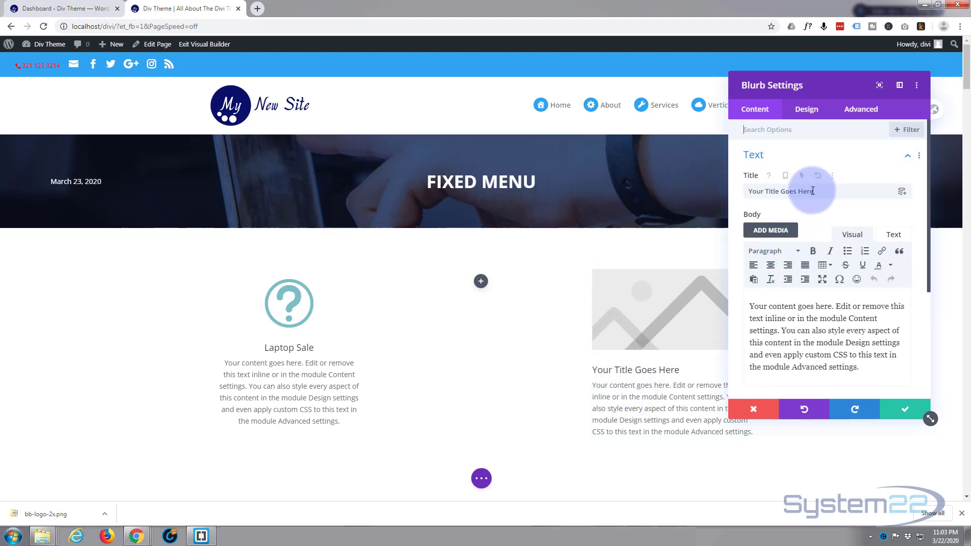
- Replace the blurb's placeholder title with 'Laptop Sale', fixing the capital L
{"action": "left_click_drag", "start_coordinate": [814, 191], "coordinate": [738, 191]}
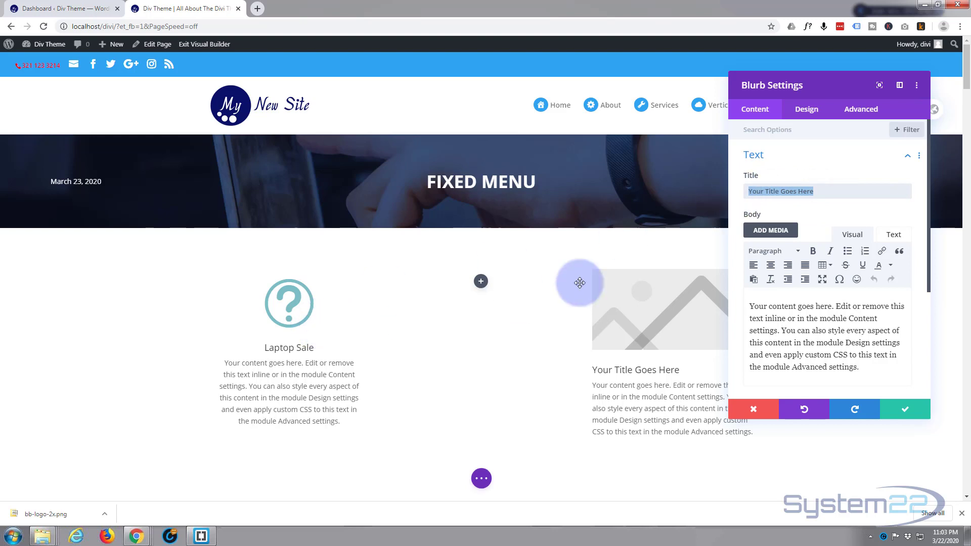
{"action": "type", "text": "I"}
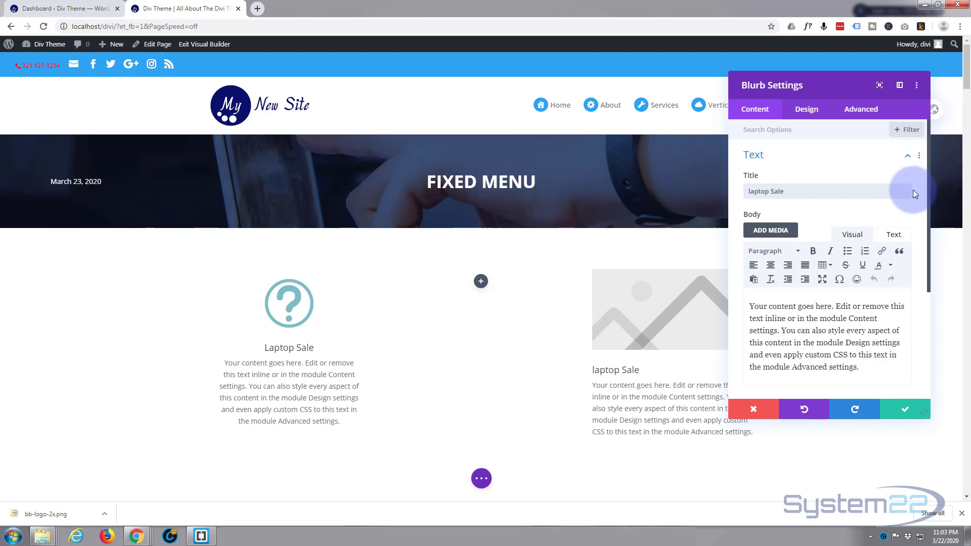
{"action": "left_click", "coordinate": [751, 192]}
{"action": "left_click", "coordinate": [744, 192]}
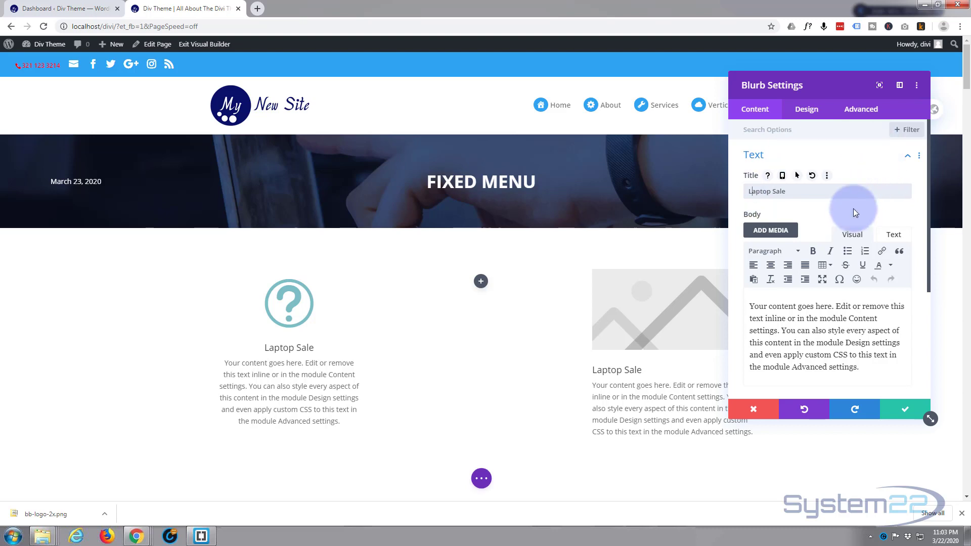
{"action": "left_click", "coordinate": [782, 304]}
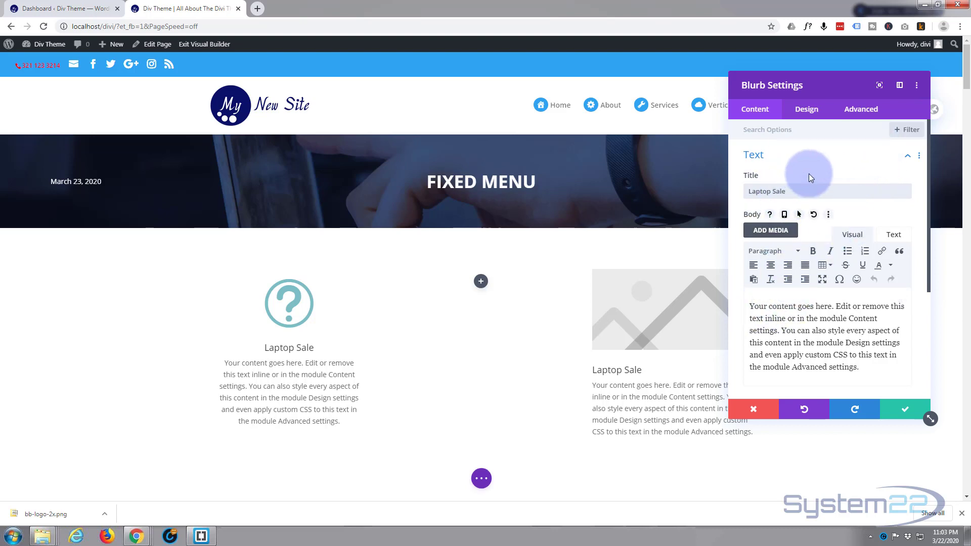
{"action": "scroll", "coordinate": [809, 176], "scroll_direction": "down", "scroll_amount": 2}
{"action": "scroll", "coordinate": [809, 176], "scroll_direction": "down", "scroll_amount": 2}
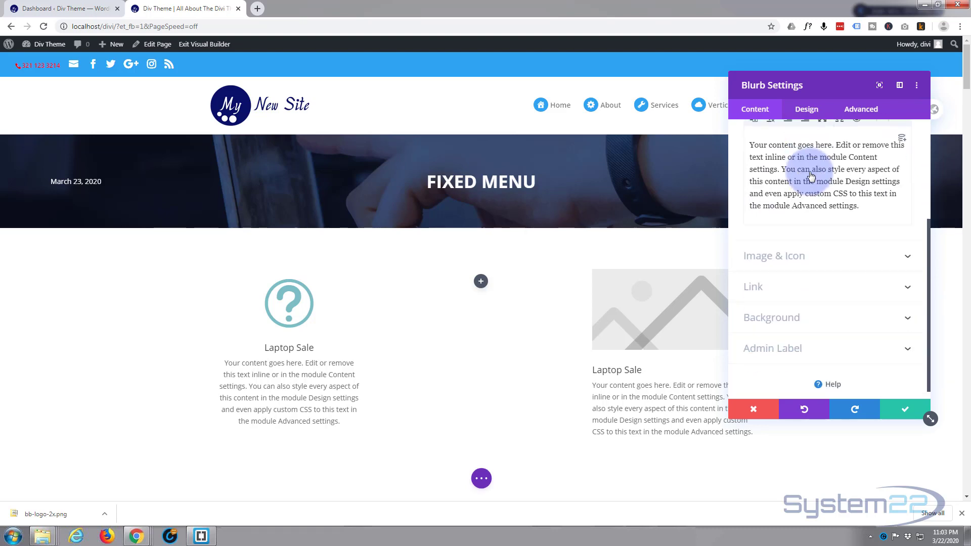
- Turn on Use Icon for the blurb and choose the question-in-circle icon
{"action": "left_click", "coordinate": [826, 248]}
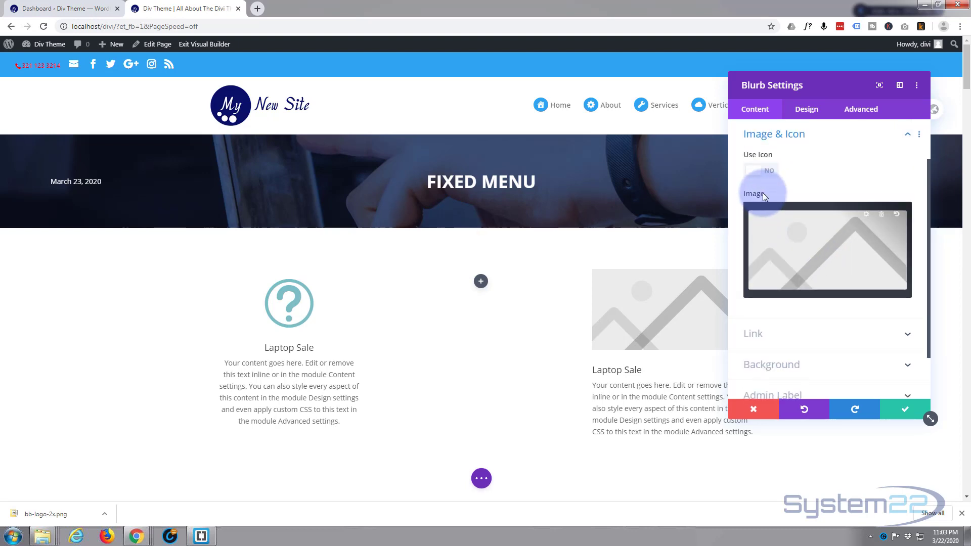
{"action": "left_click", "coordinate": [760, 175]}
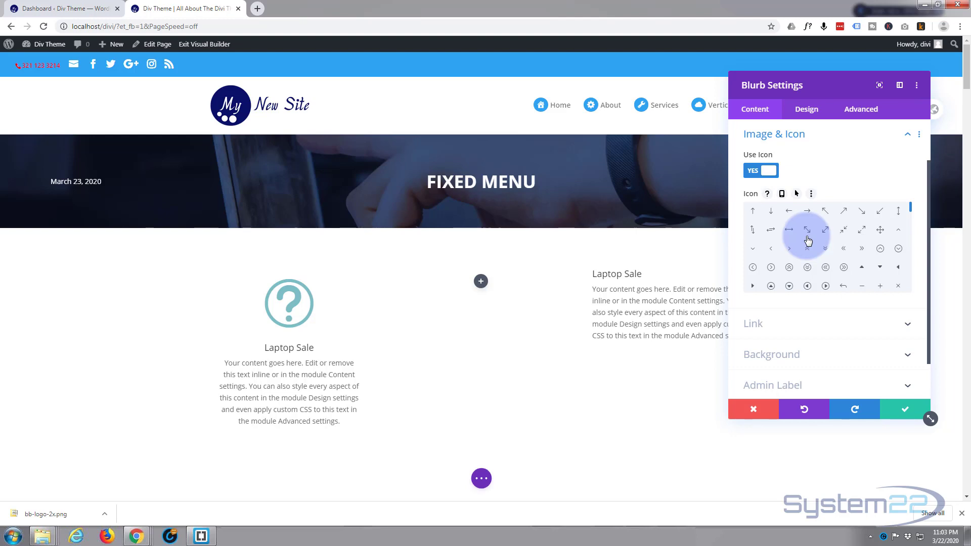
{"action": "scroll", "coordinate": [808, 241], "scroll_direction": "down", "scroll_amount": 3}
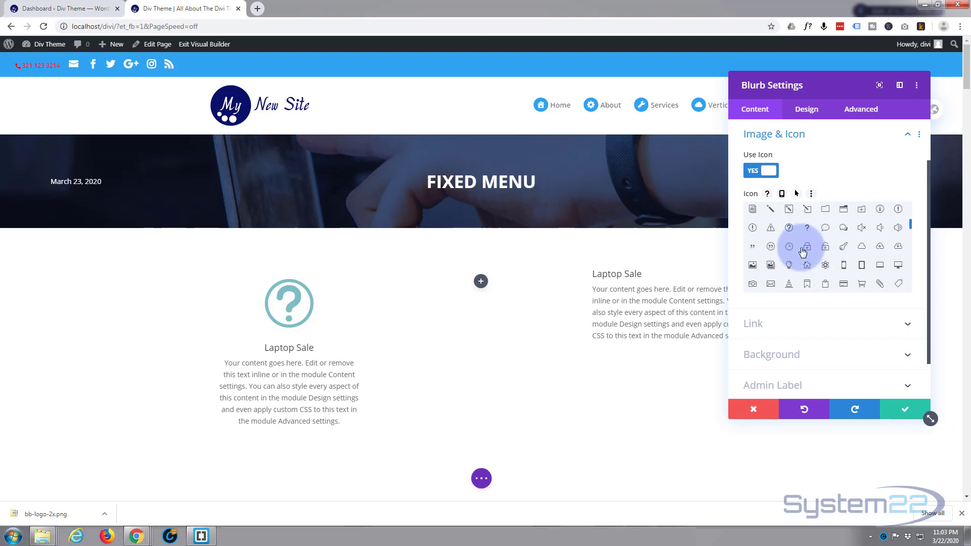
{"action": "left_click", "coordinate": [789, 229]}
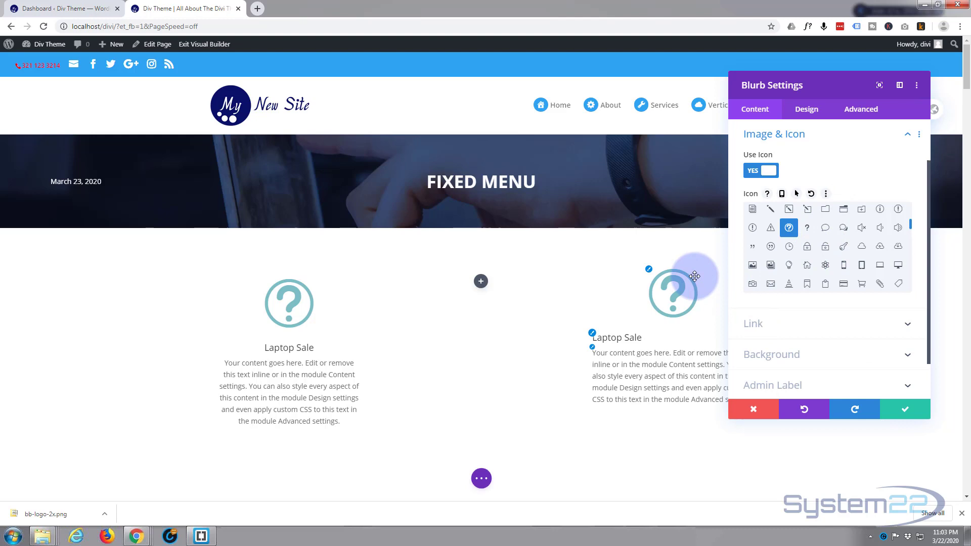
{"action": "left_click", "coordinate": [809, 111]}
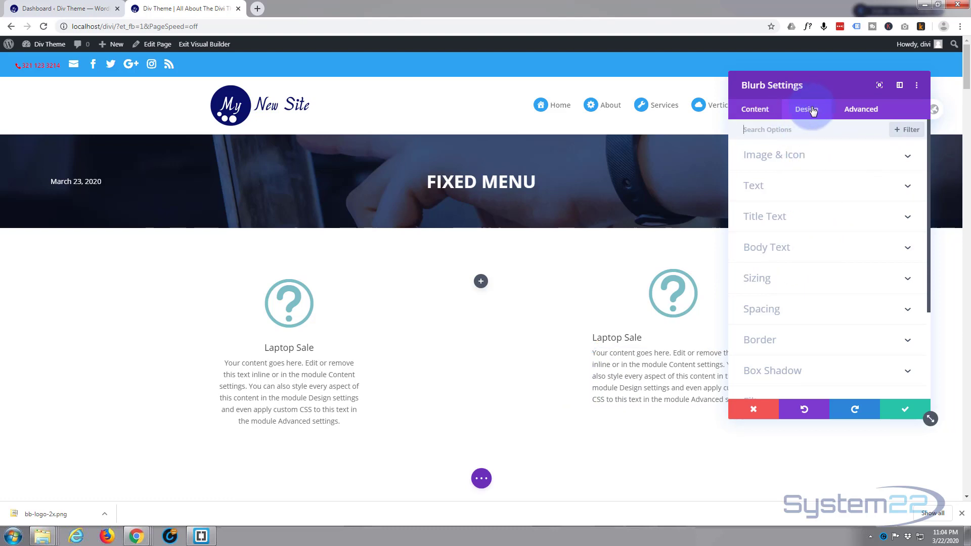
- Set the blurb's Text Alignment to centre, moving the settings panel off the preview
{"action": "left_click", "coordinate": [803, 185]}
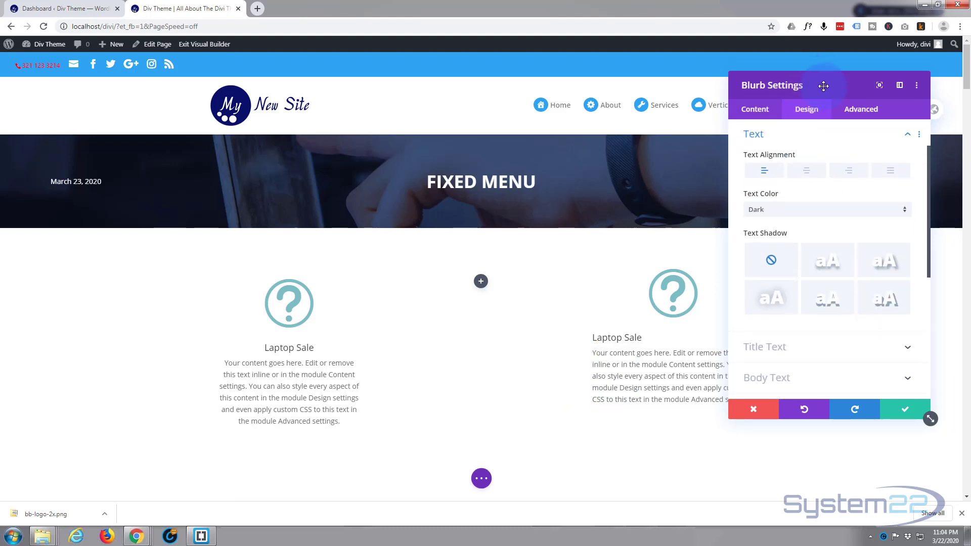
{"action": "left_click_drag", "start_coordinate": [823, 86], "coordinate": [423, 145]}
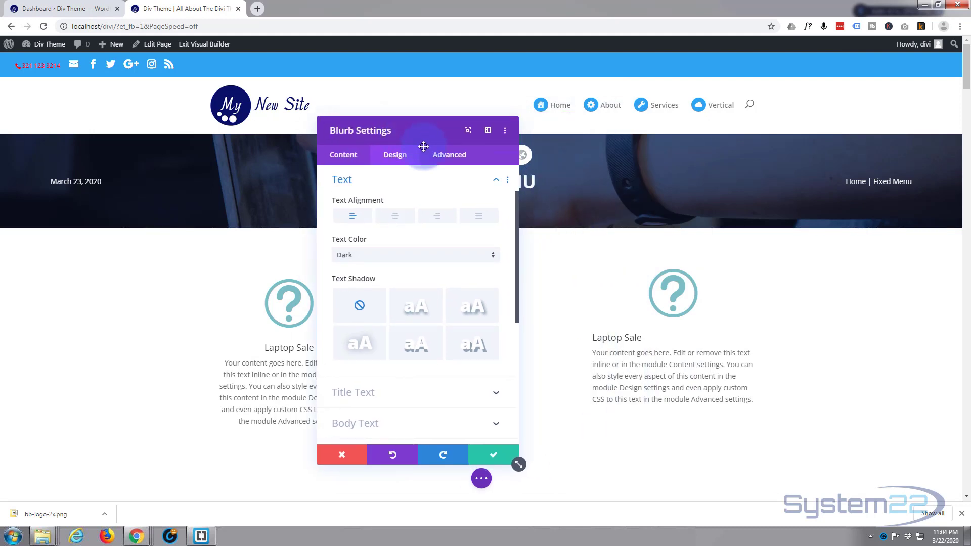
{"action": "left_click", "coordinate": [396, 218]}
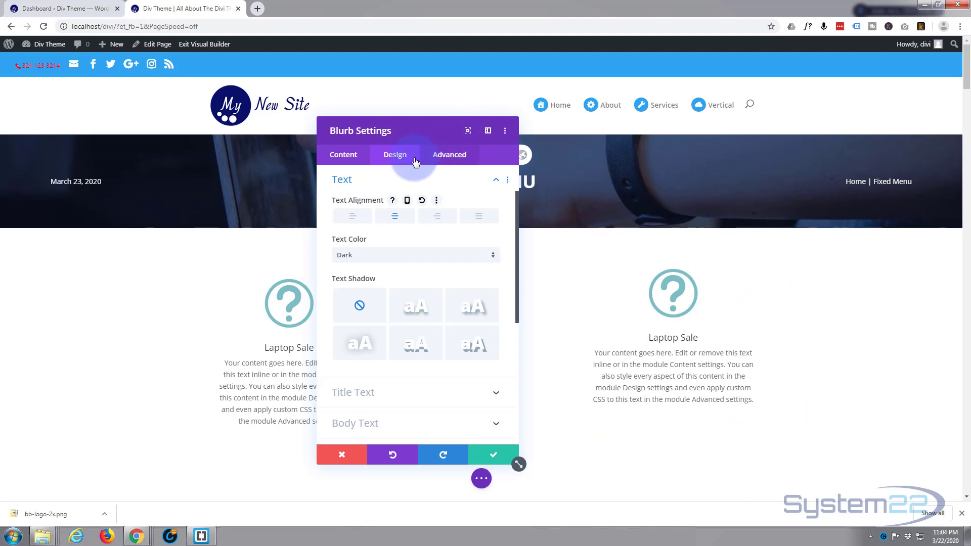
{"action": "left_click", "coordinate": [382, 182]}
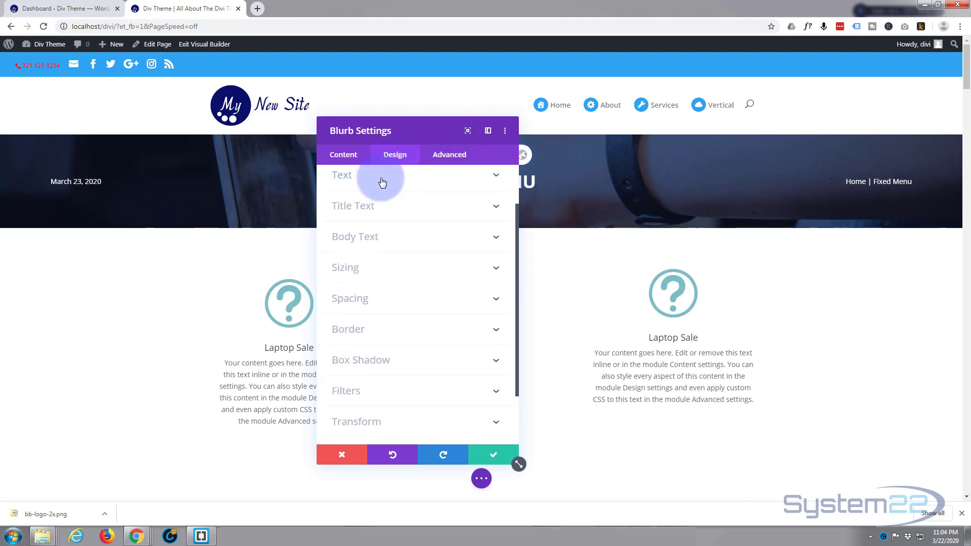
- Set the blurb's Spacing padding to 20px on top, bottom, left and right
{"action": "left_click", "coordinate": [396, 301]}
{"action": "left_click", "coordinate": [346, 268]}
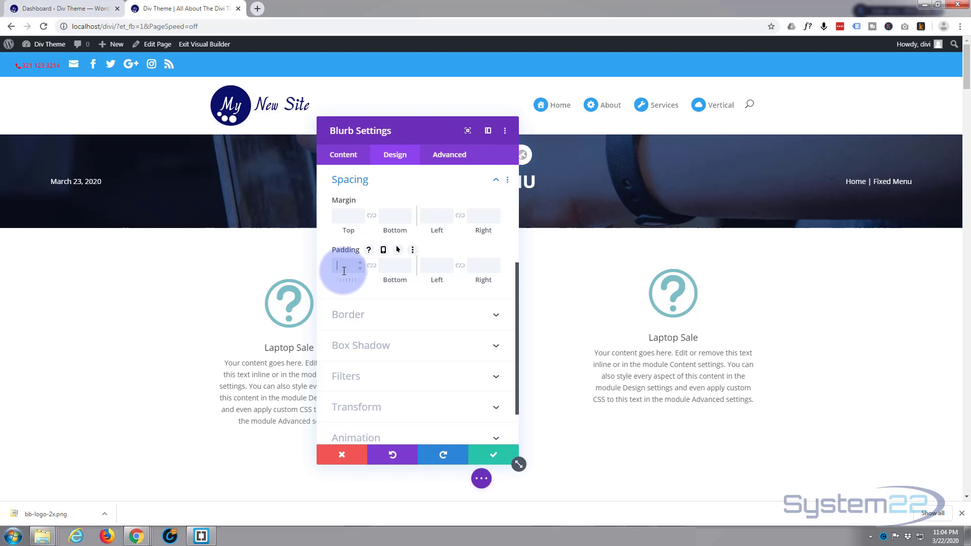
{"action": "type", "text": "20px"}
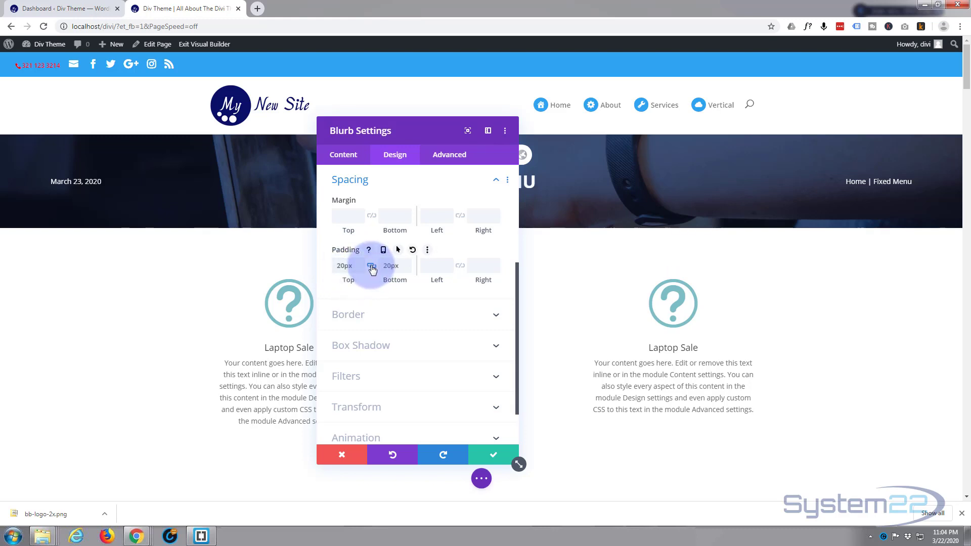
{"action": "left_click", "coordinate": [436, 267]}
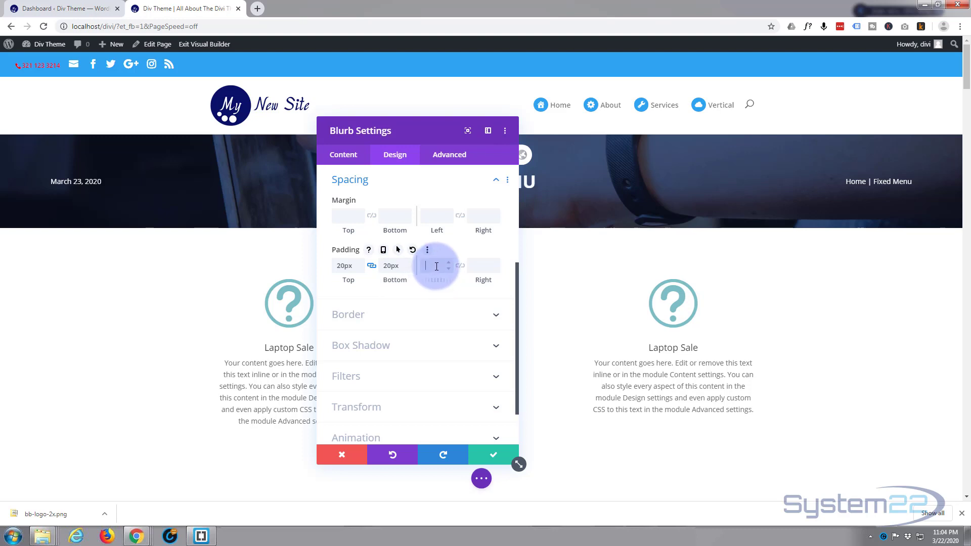
{"action": "type", "text": "20"}
{"action": "left_click", "coordinate": [460, 266]}
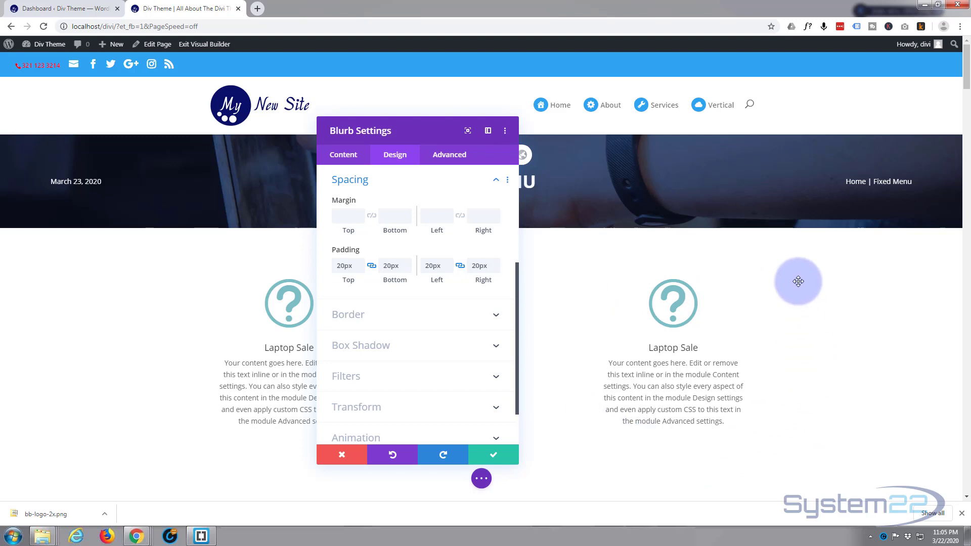
- Apply the white swatch as the blurb's Content background, then save the blurb settings
{"action": "left_click", "coordinate": [343, 158]}
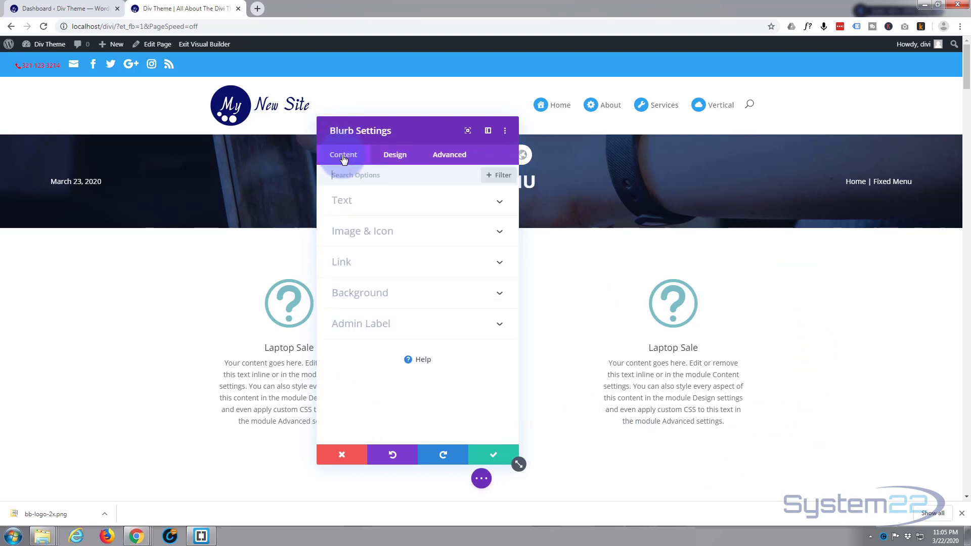
{"action": "left_click", "coordinate": [374, 295]}
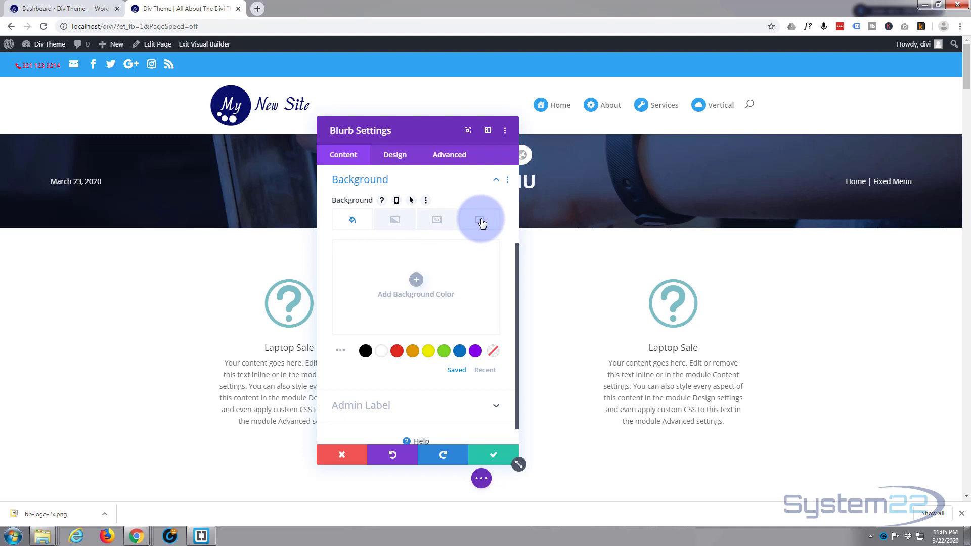
{"action": "left_click", "coordinate": [382, 352]}
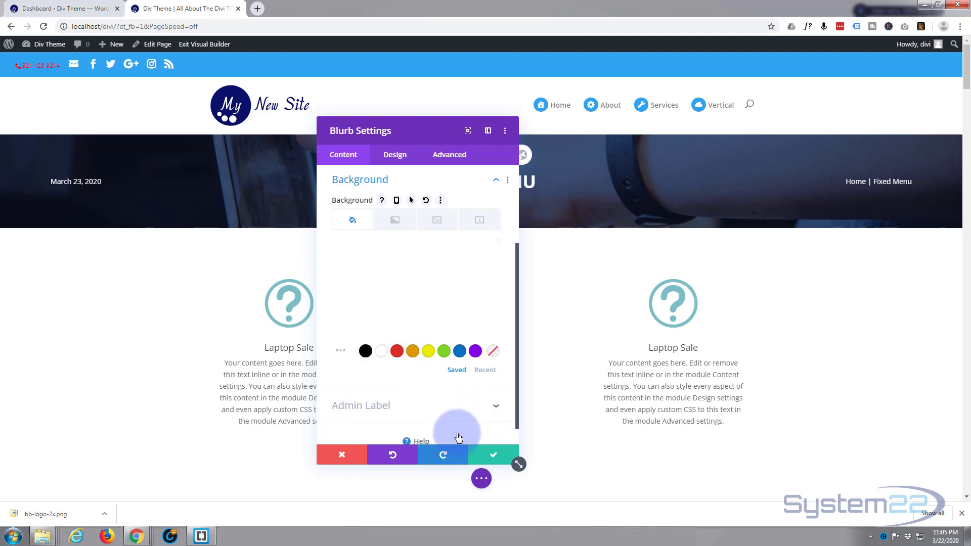
{"action": "left_click", "coordinate": [497, 460]}
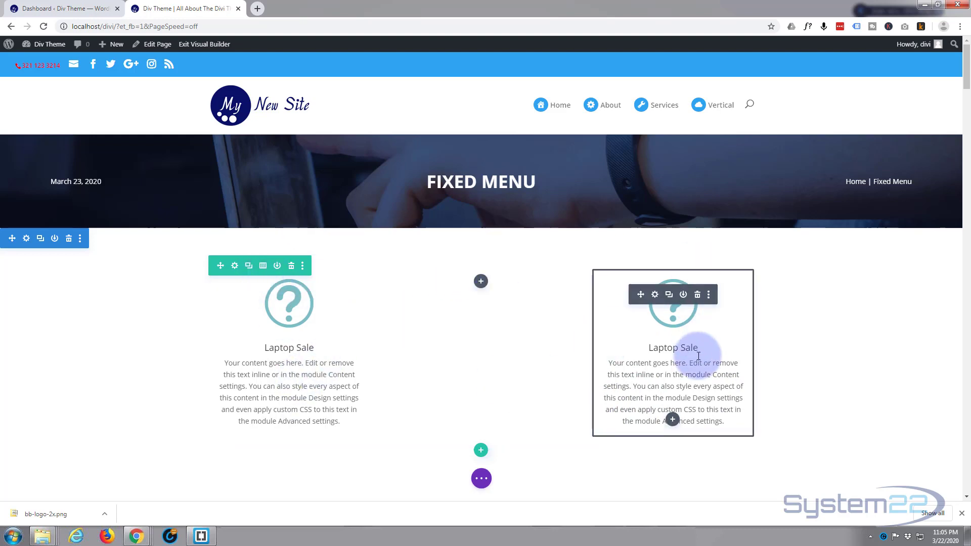
- Open the third column's background image options and launch the media library
{"action": "mouse_move", "coordinate": [232, 276]}
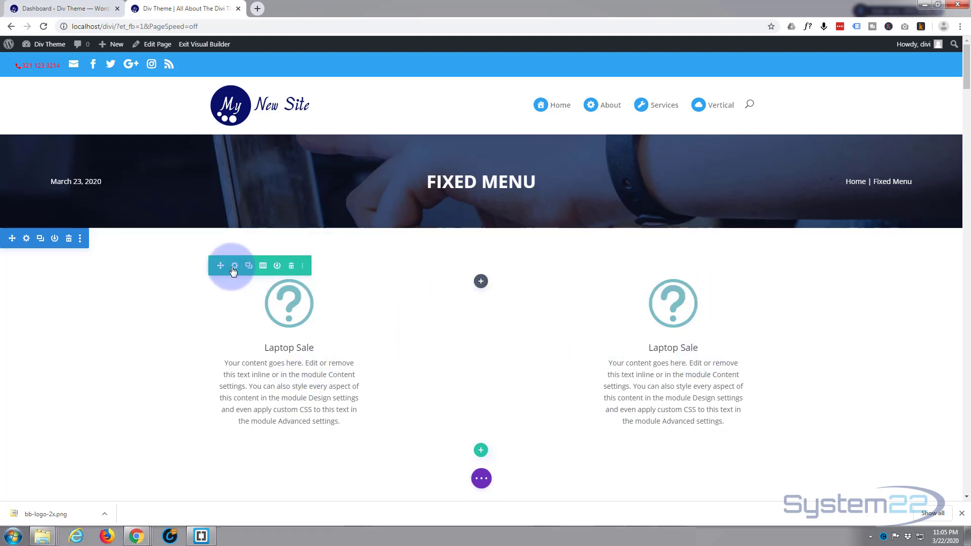
{"action": "left_click", "coordinate": [235, 268]}
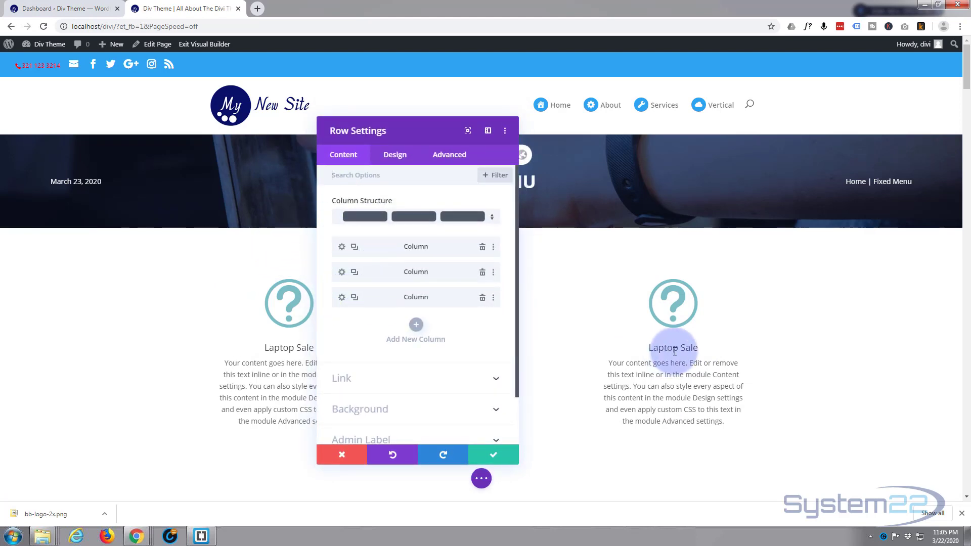
{"action": "left_click", "coordinate": [342, 298]}
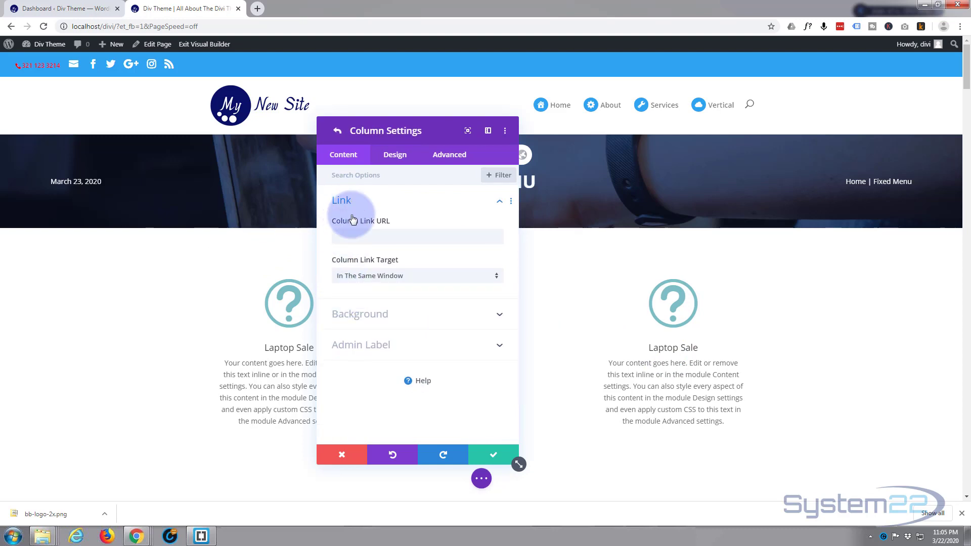
{"action": "left_click", "coordinate": [413, 315]}
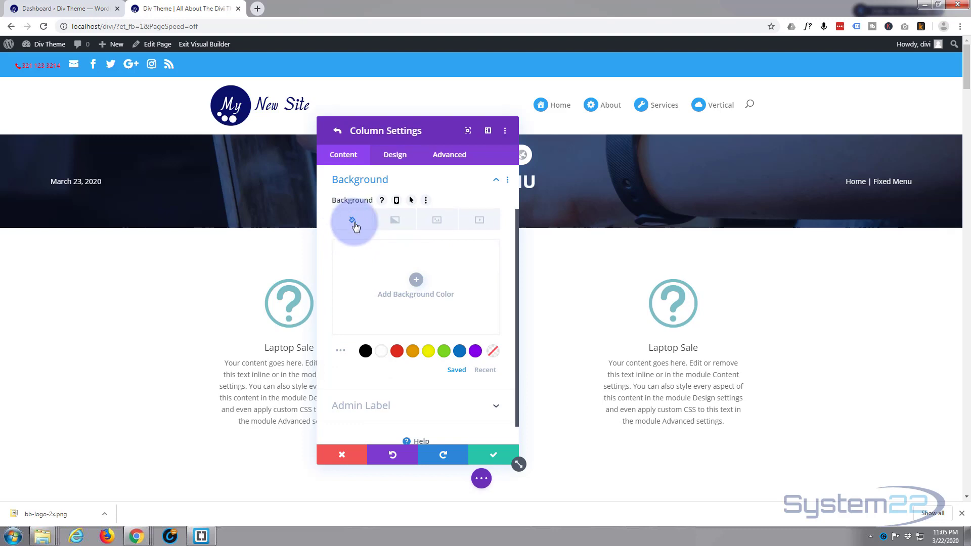
{"action": "left_click", "coordinate": [439, 225]}
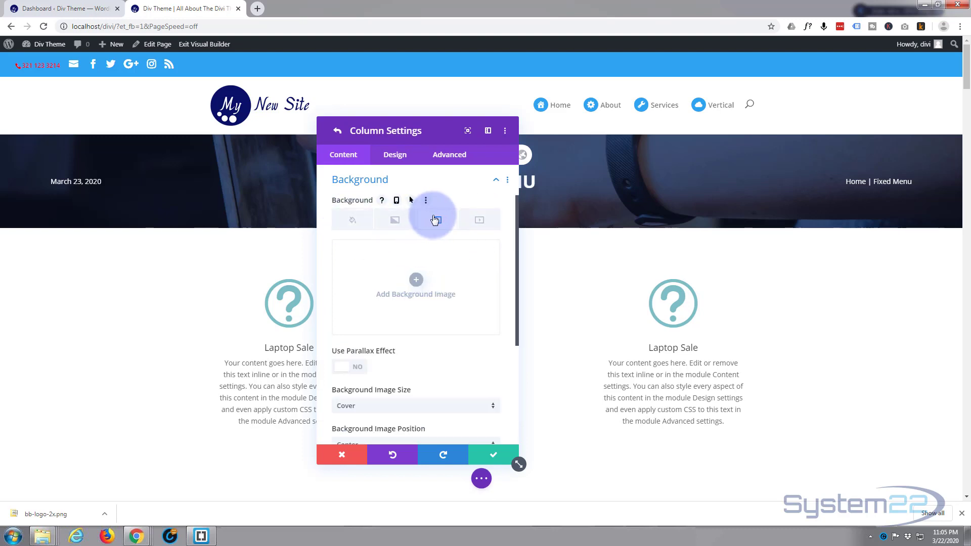
{"action": "left_click", "coordinate": [412, 281]}
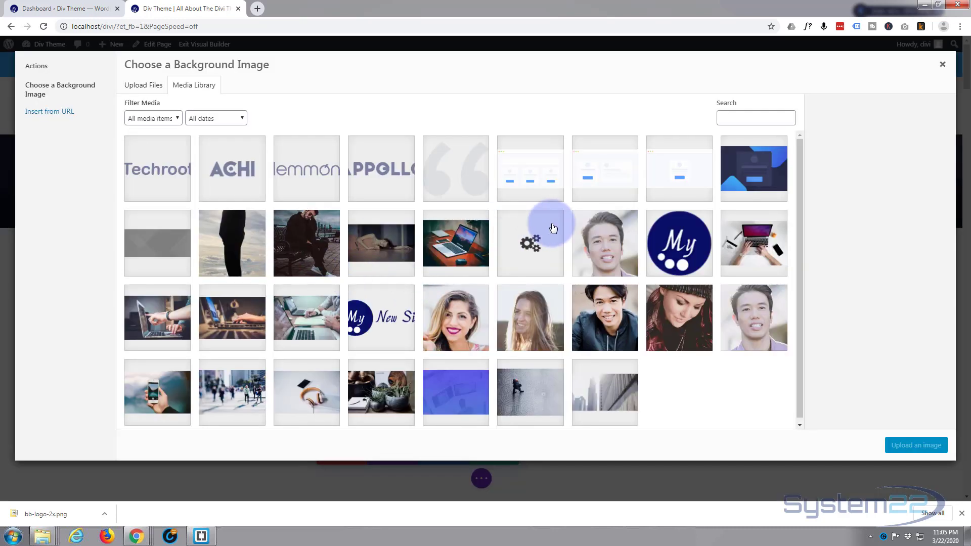
- Set the laptop photo as the third column's background image
{"action": "left_click", "coordinate": [744, 255]}
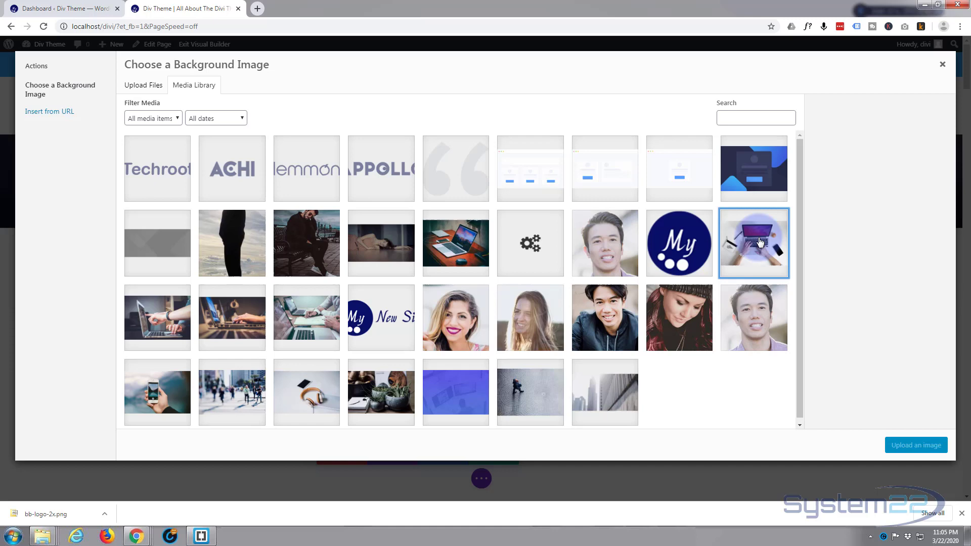
{"action": "left_click", "coordinate": [911, 448]}
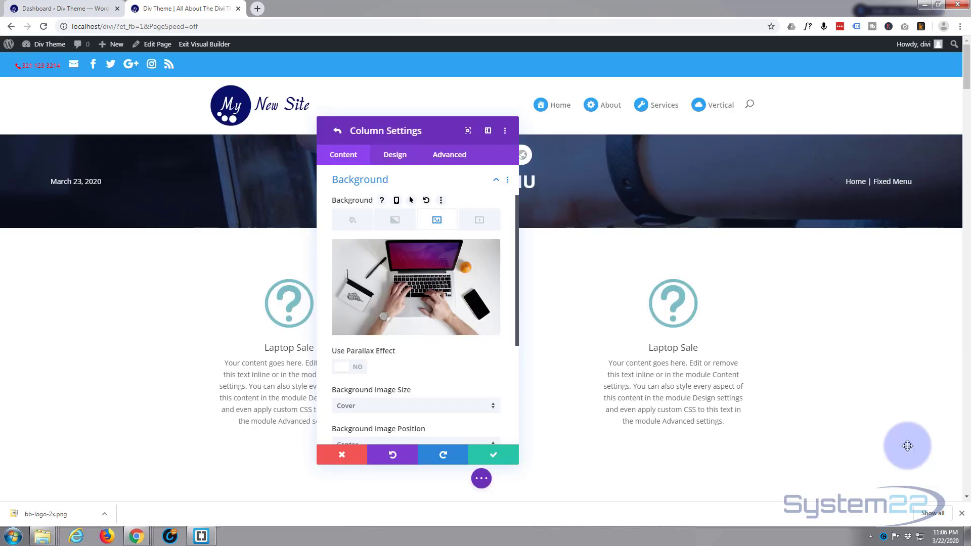
{"action": "scroll", "coordinate": [408, 306], "scroll_direction": "down", "scroll_amount": 3}
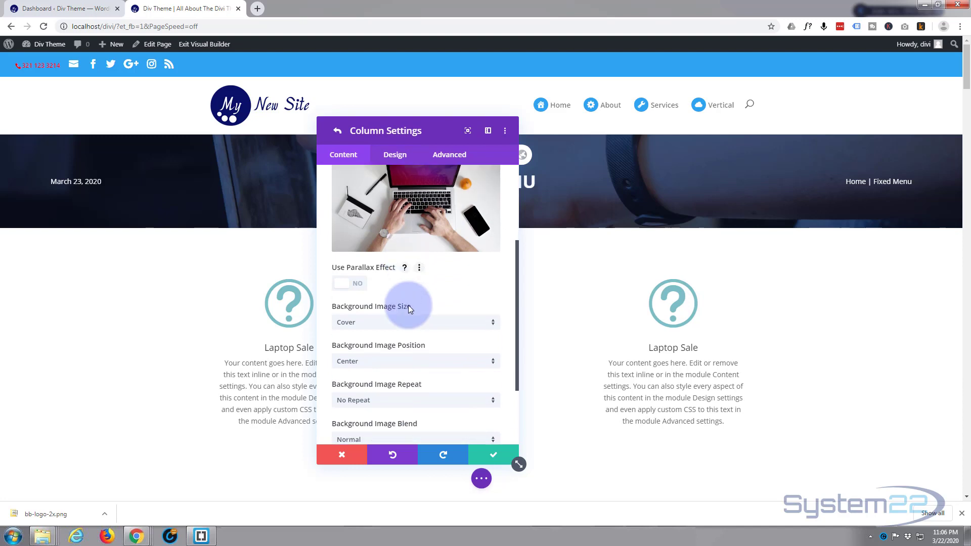
{"action": "scroll", "coordinate": [409, 306], "scroll_direction": "down", "scroll_amount": 1}
{"action": "scroll", "coordinate": [410, 306], "scroll_direction": "up", "scroll_amount": 4}
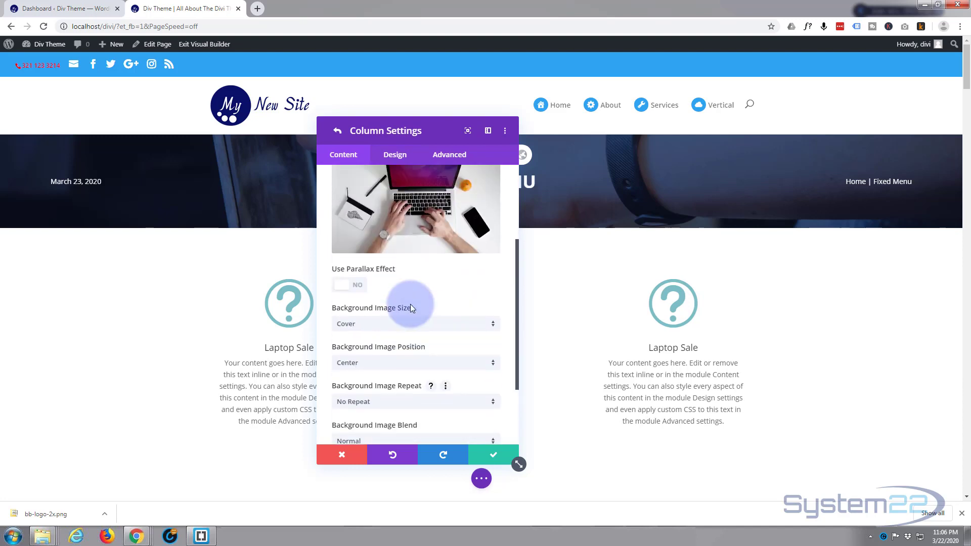
{"action": "scroll", "coordinate": [408, 294], "scroll_direction": "up", "scroll_amount": 2}
{"action": "left_click", "coordinate": [377, 201]}
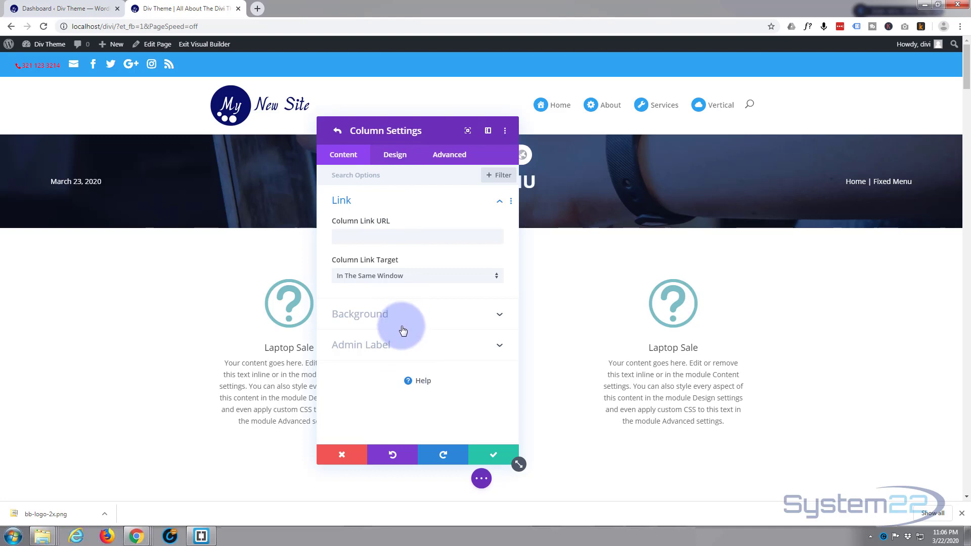
- Save the Column Settings and the Row Settings
{"action": "left_click", "coordinate": [495, 454]}
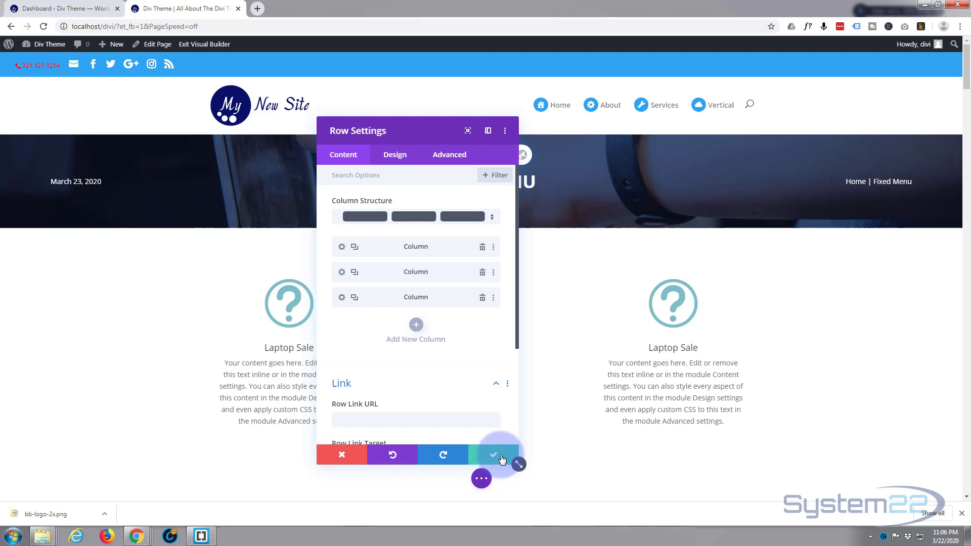
{"action": "left_click", "coordinate": [500, 458]}
{"action": "mouse_move", "coordinate": [688, 395]}
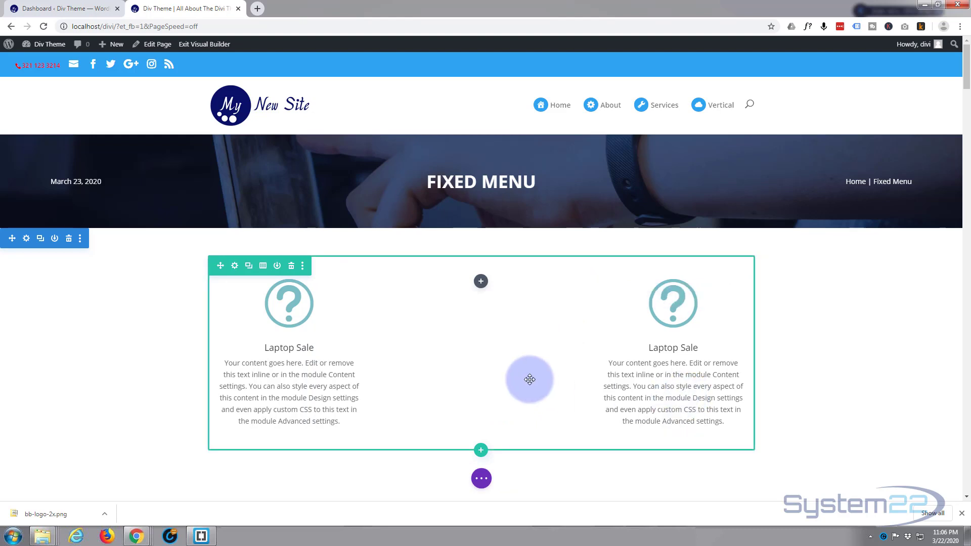
{"action": "mouse_move", "coordinate": [629, 397]}
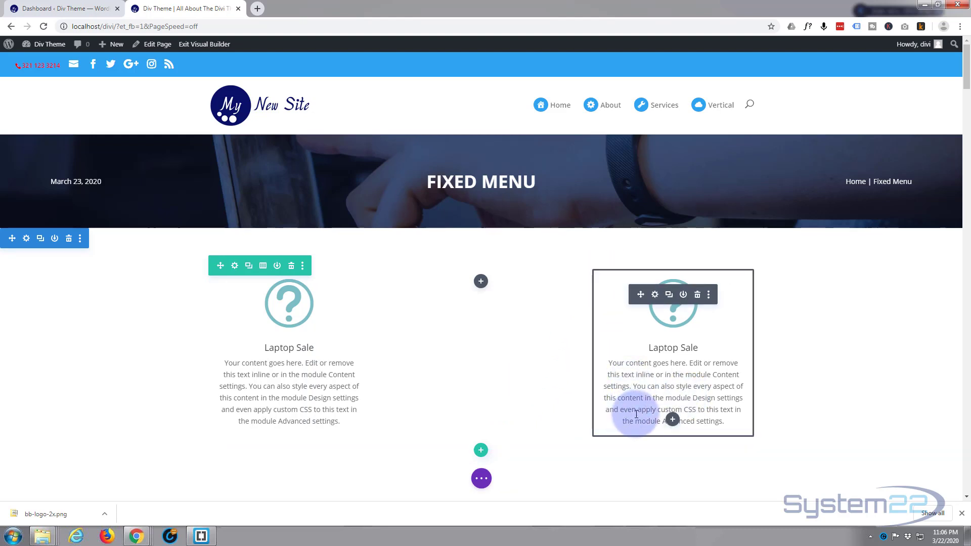
- Clear the blurb's background colour to preview the laptop photo, then restore white
{"action": "left_click", "coordinate": [655, 295]}
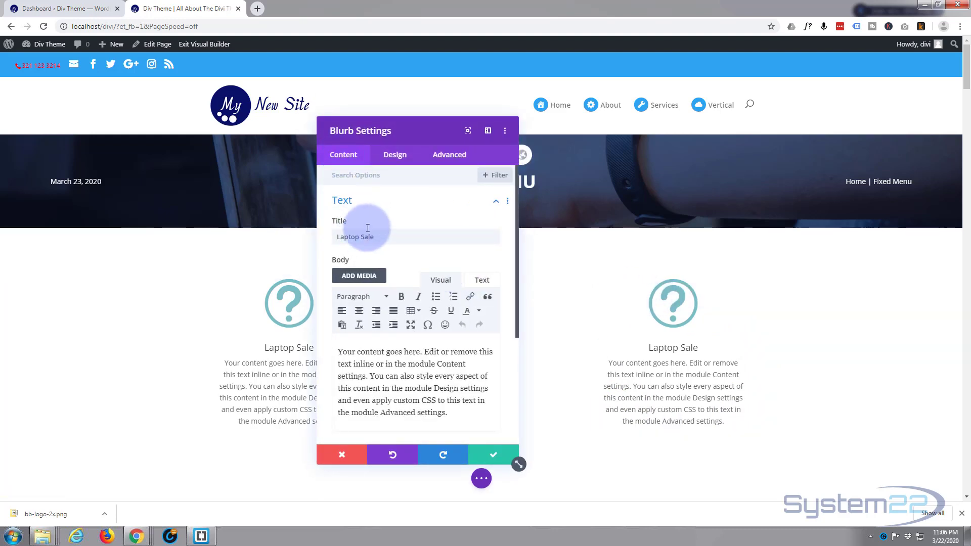
{"action": "scroll", "coordinate": [377, 244], "scroll_direction": "down", "scroll_amount": 3}
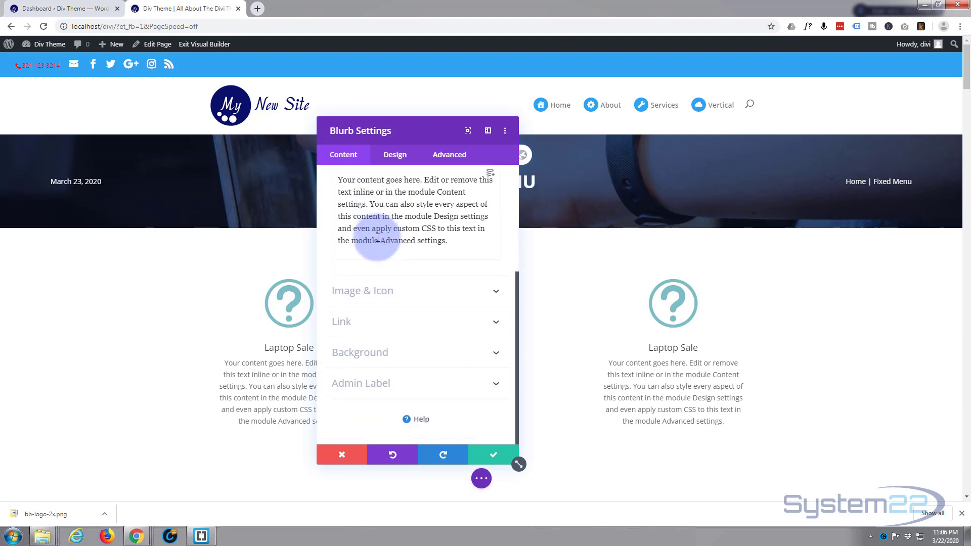
{"action": "left_click", "coordinate": [413, 353]}
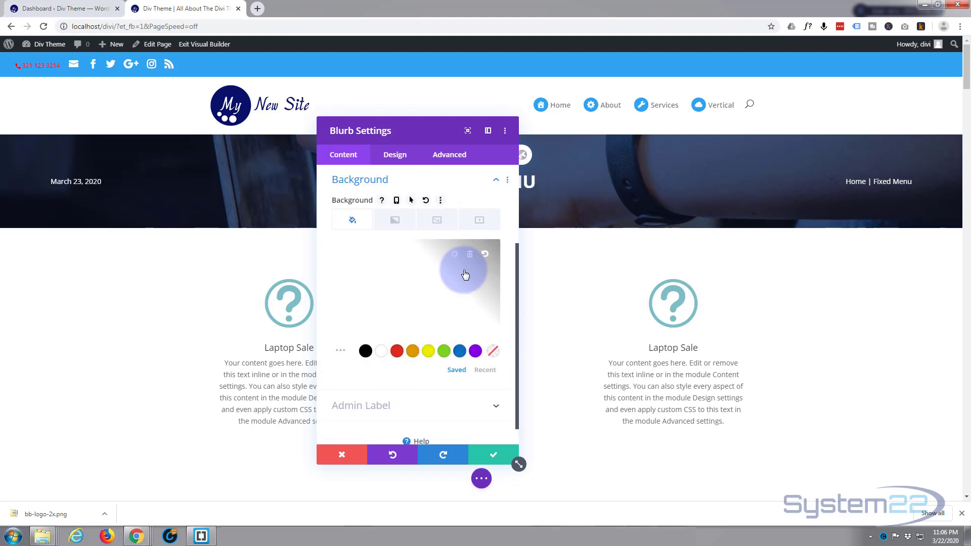
{"action": "left_click", "coordinate": [470, 256]}
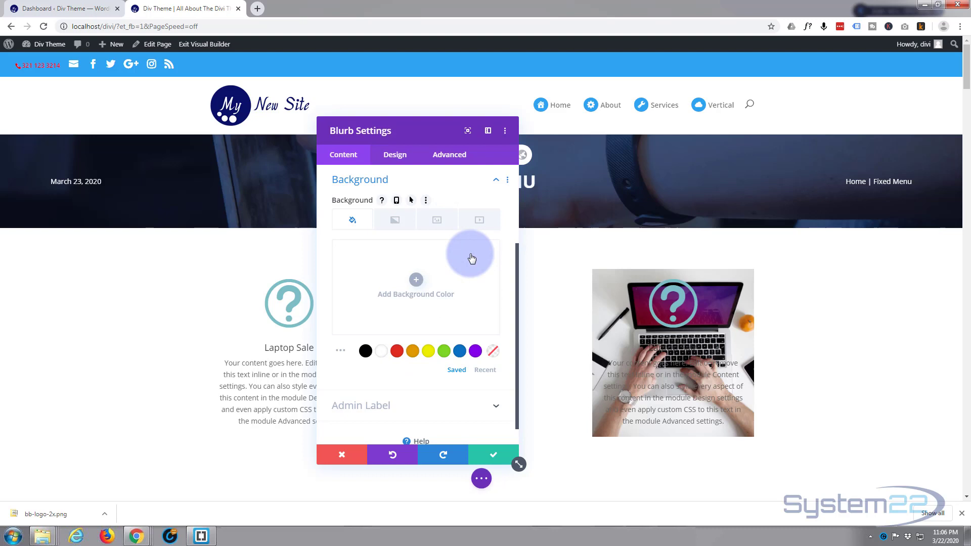
{"action": "left_click", "coordinate": [381, 352]}
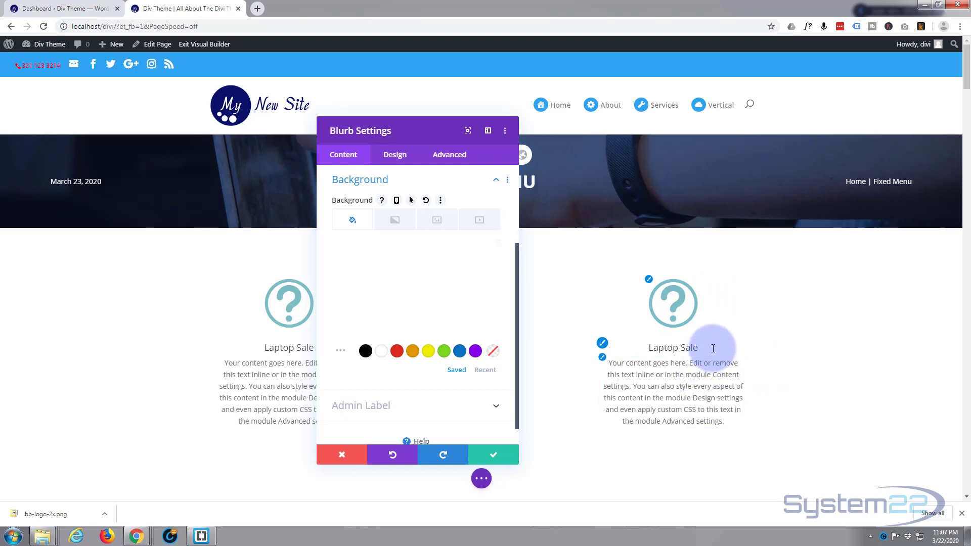
{"action": "left_click", "coordinate": [476, 317]}
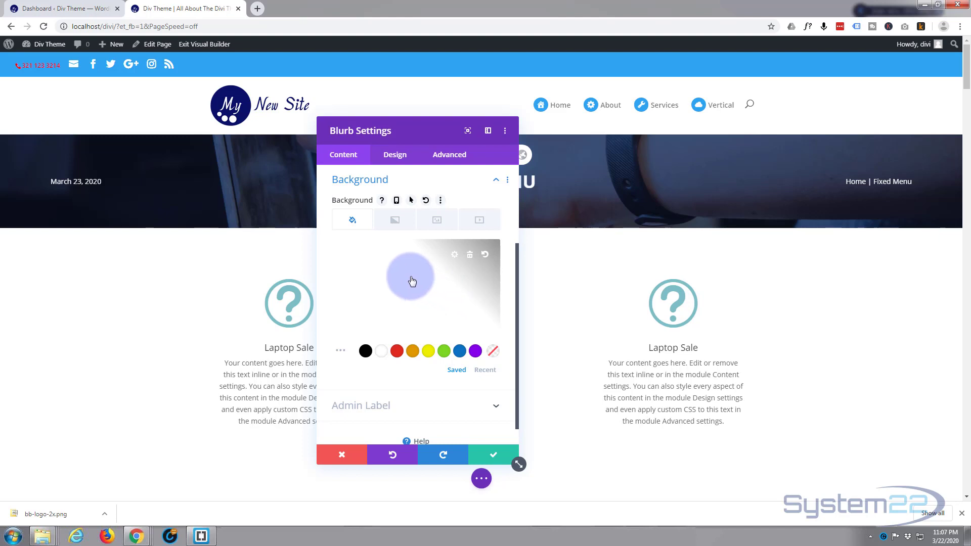
{"action": "left_click", "coordinate": [353, 215]}
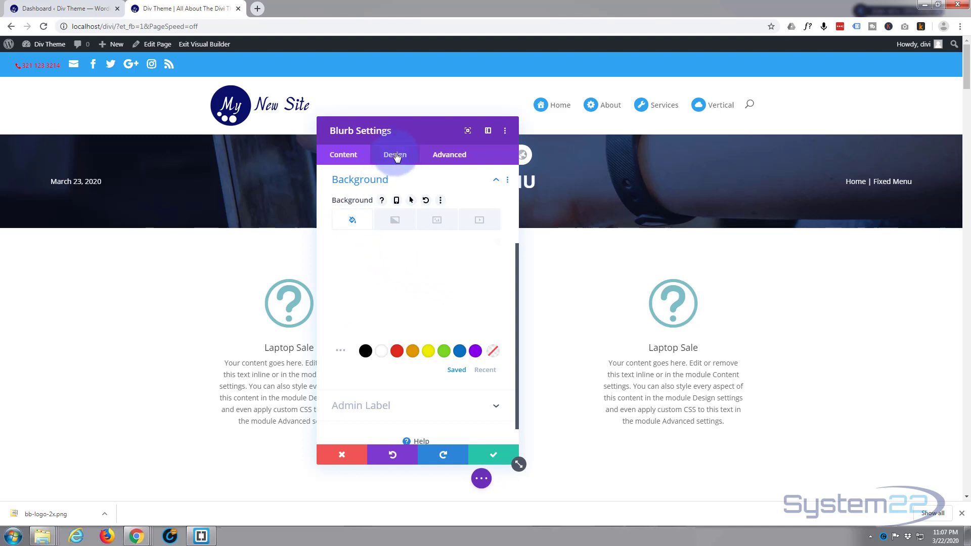
- In the blurb's Filters, keep normal opacity at 100% and set hover opacity to 0%
{"action": "left_click", "coordinate": [396, 155]}
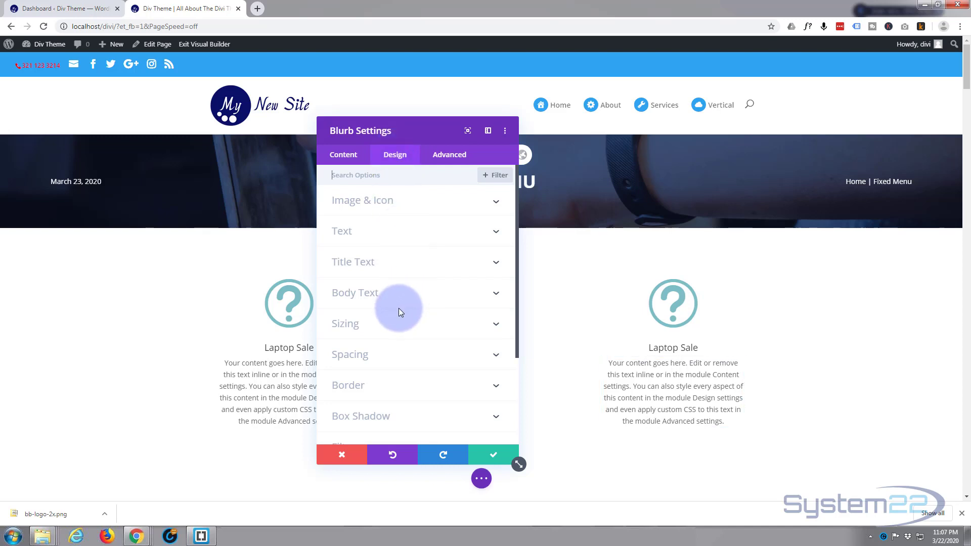
{"action": "scroll", "coordinate": [399, 310], "scroll_direction": "down", "scroll_amount": 3}
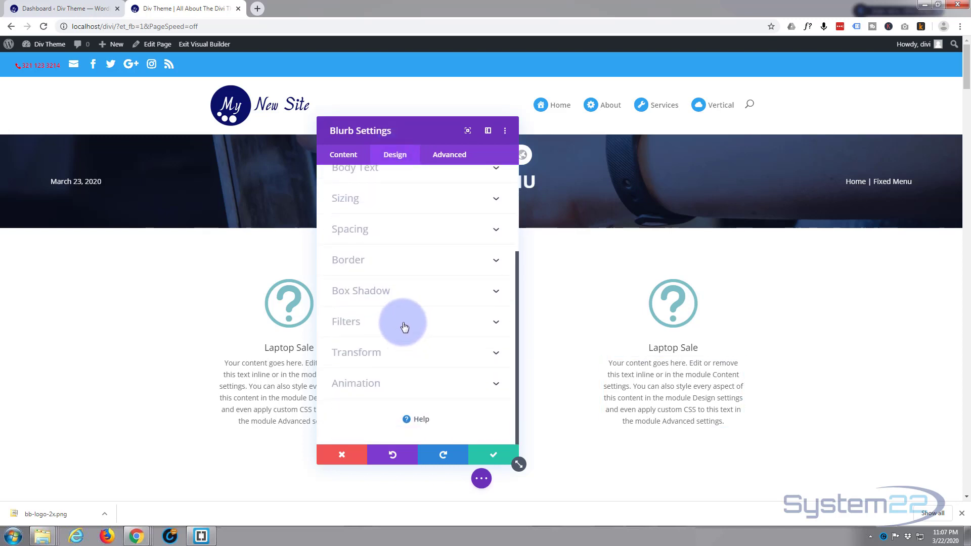
{"action": "left_click", "coordinate": [405, 327]}
{"action": "scroll", "coordinate": [418, 278], "scroll_direction": "down", "scroll_amount": 2}
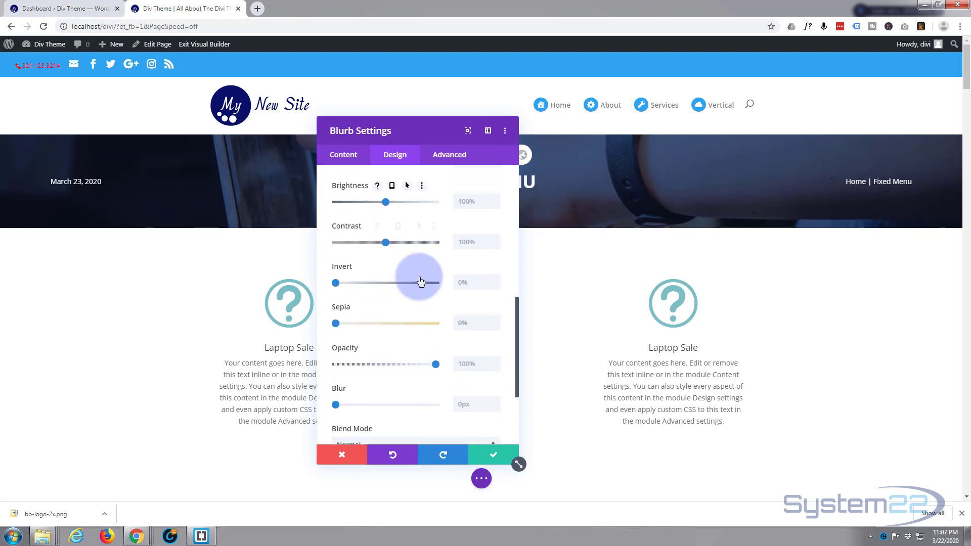
{"action": "scroll", "coordinate": [419, 278], "scroll_direction": "down", "scroll_amount": 2}
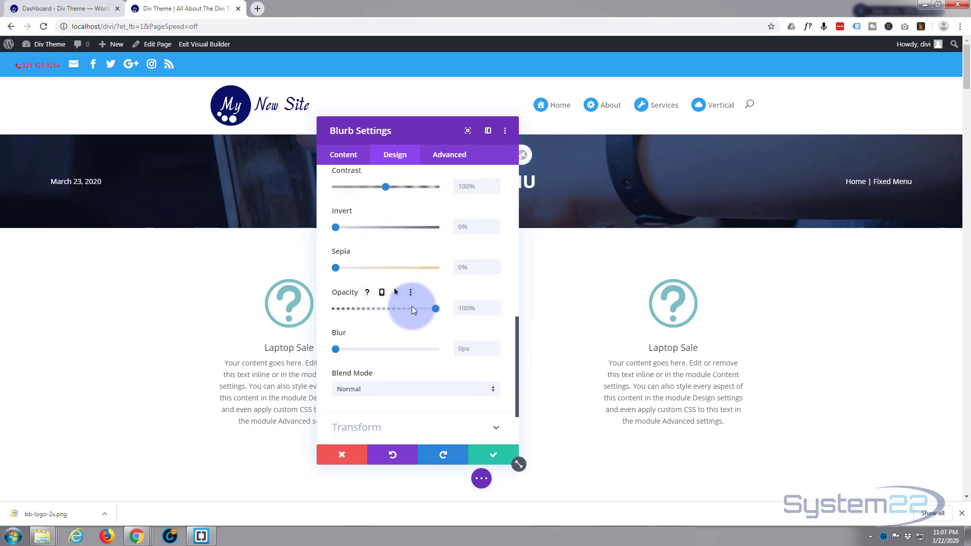
{"action": "mouse_move", "coordinate": [339, 292]}
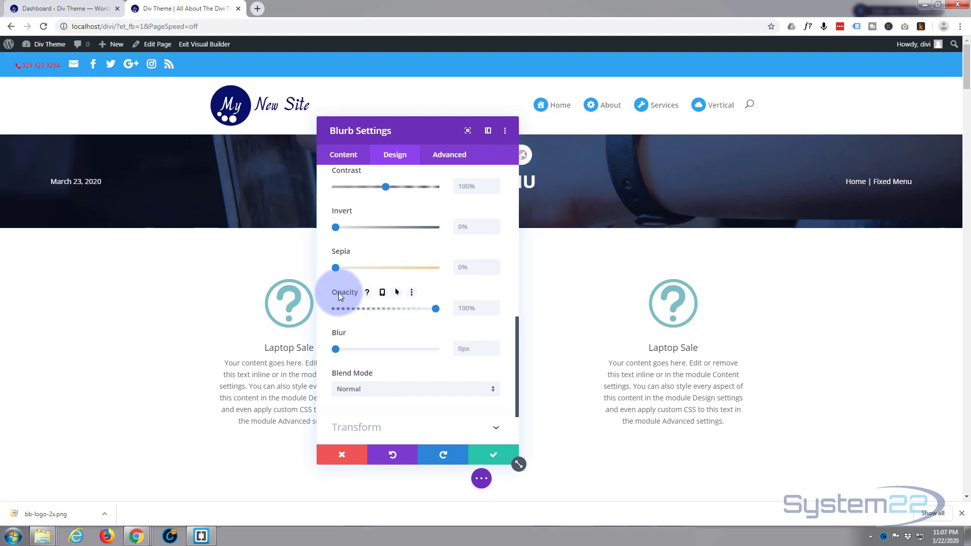
{"action": "left_click", "coordinate": [396, 294]}
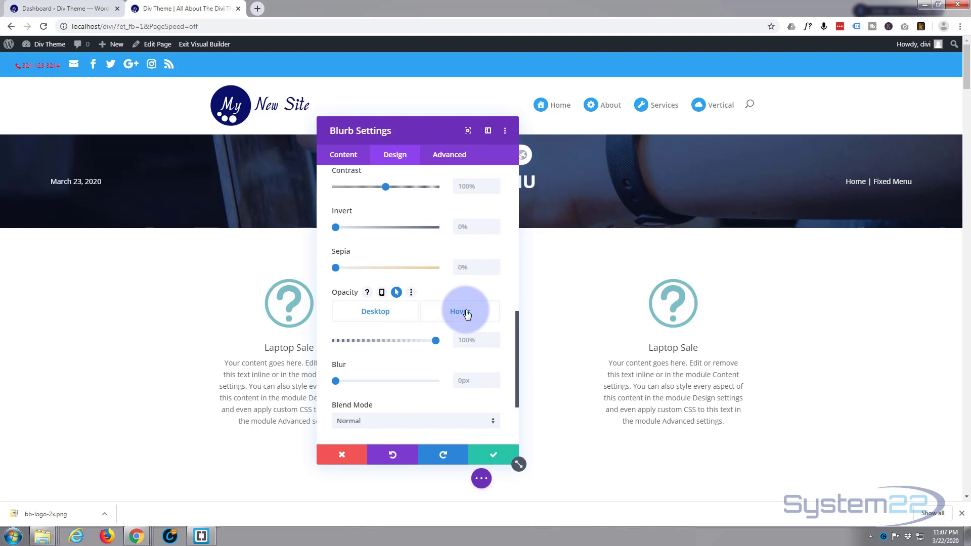
{"action": "left_click", "coordinate": [389, 315]}
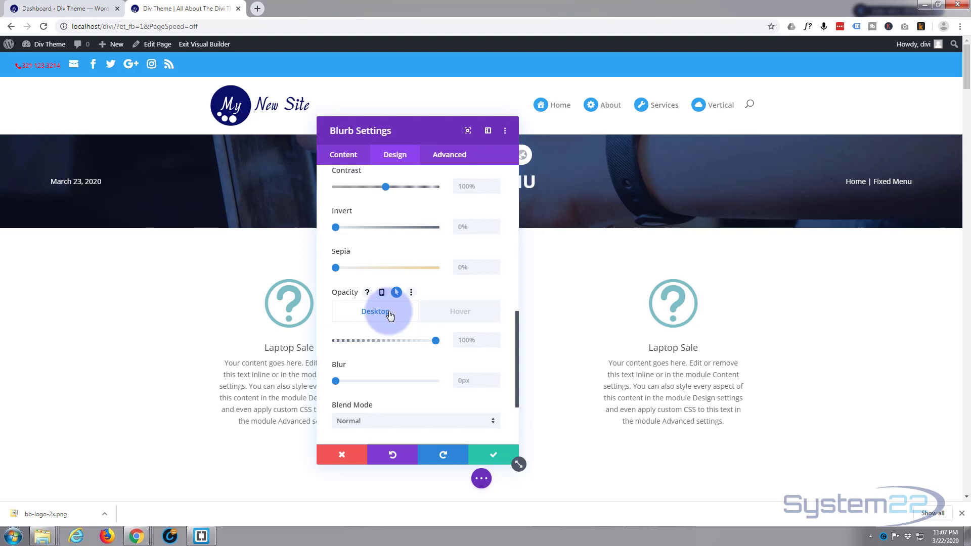
{"action": "left_click", "coordinate": [466, 314]}
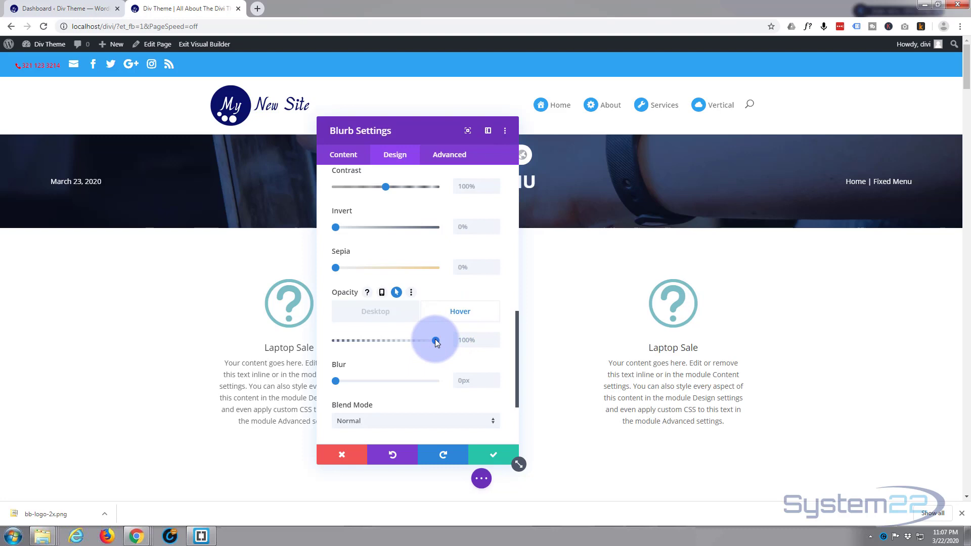
{"action": "left_click_drag", "start_coordinate": [436, 341], "coordinate": [329, 343]}
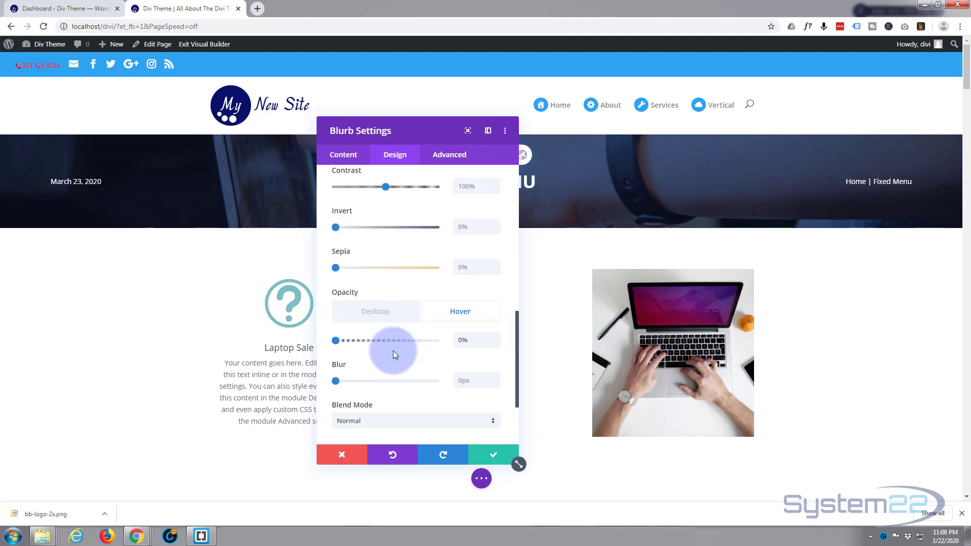
{"action": "left_click", "coordinate": [383, 313]}
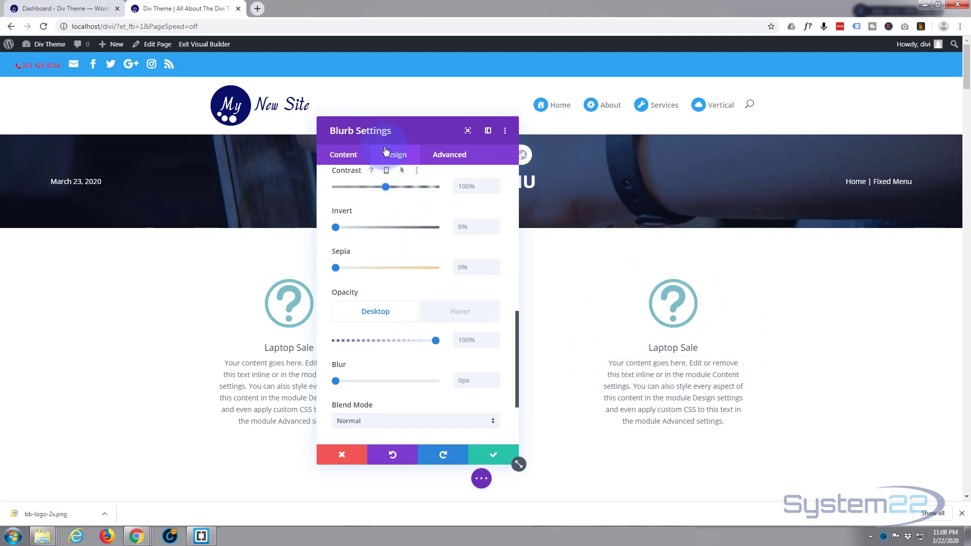
- Enable hover Transform values and set the blurb's hover Rotate to 330deg, normal at 0deg
{"action": "scroll", "coordinate": [390, 189], "scroll_direction": "down", "scroll_amount": 2}
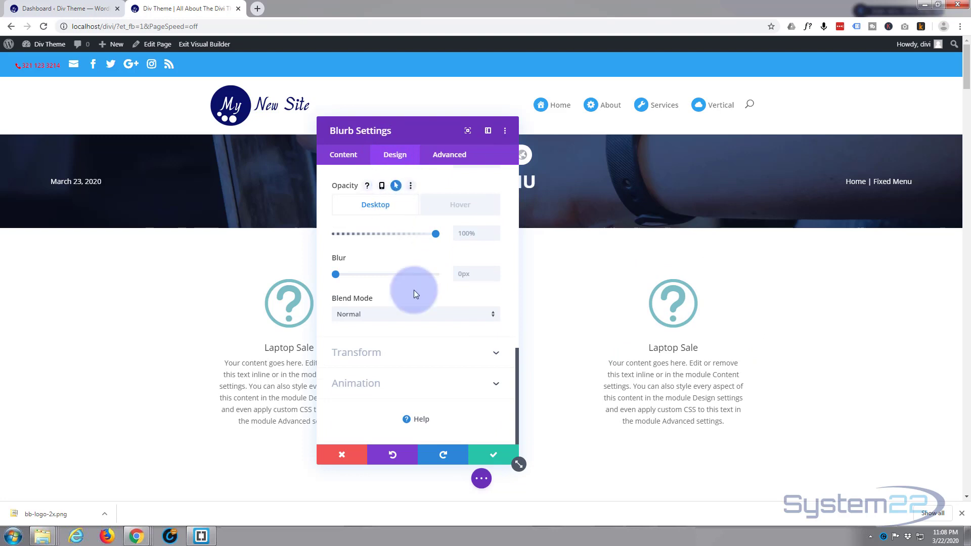
{"action": "left_click", "coordinate": [410, 355]}
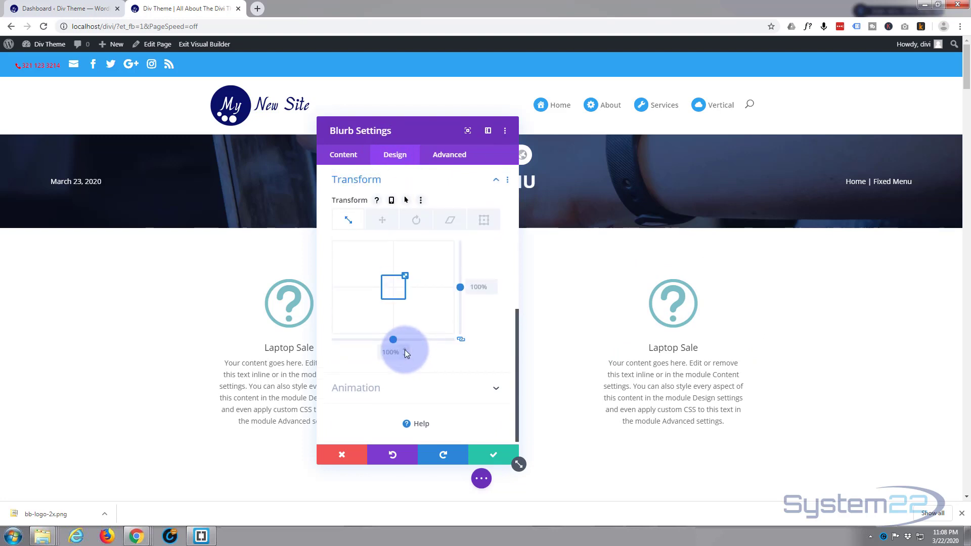
{"action": "left_click", "coordinate": [417, 221]}
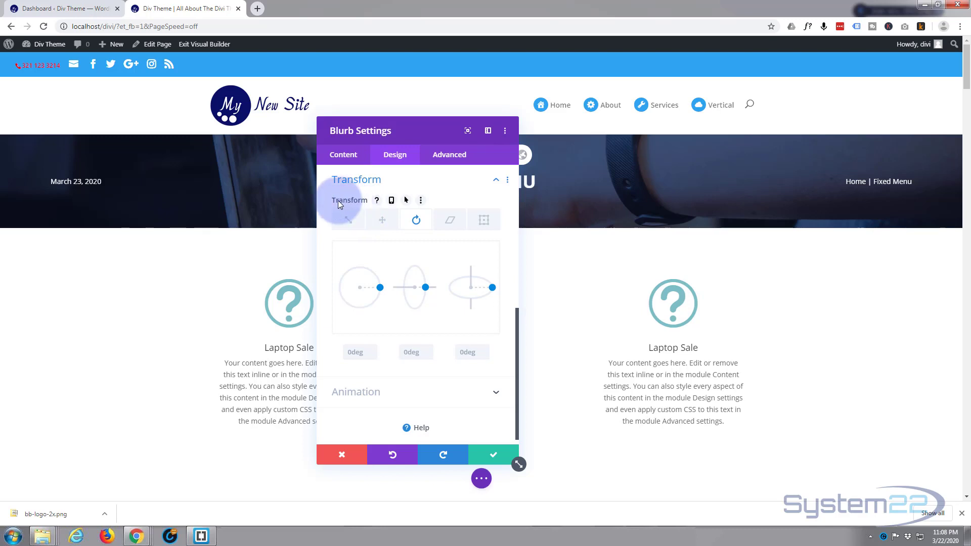
{"action": "left_click", "coordinate": [407, 200]}
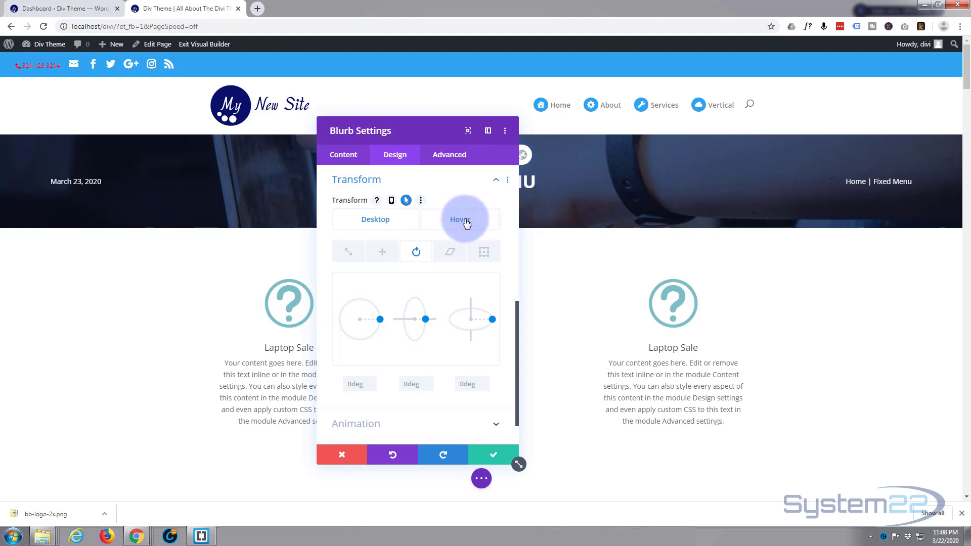
{"action": "left_click", "coordinate": [467, 223]}
{"action": "mouse_move", "coordinate": [380, 319]}
{"action": "left_mouse_down"}
{"action": "mouse_move", "coordinate": [375, 333]}
{"action": "mouse_move", "coordinate": [345, 338]}
{"action": "mouse_move", "coordinate": [332, 323]}
{"action": "mouse_move", "coordinate": [375, 300]}
{"action": "mouse_move", "coordinate": [380, 310]}
{"action": "left_mouse_up"}
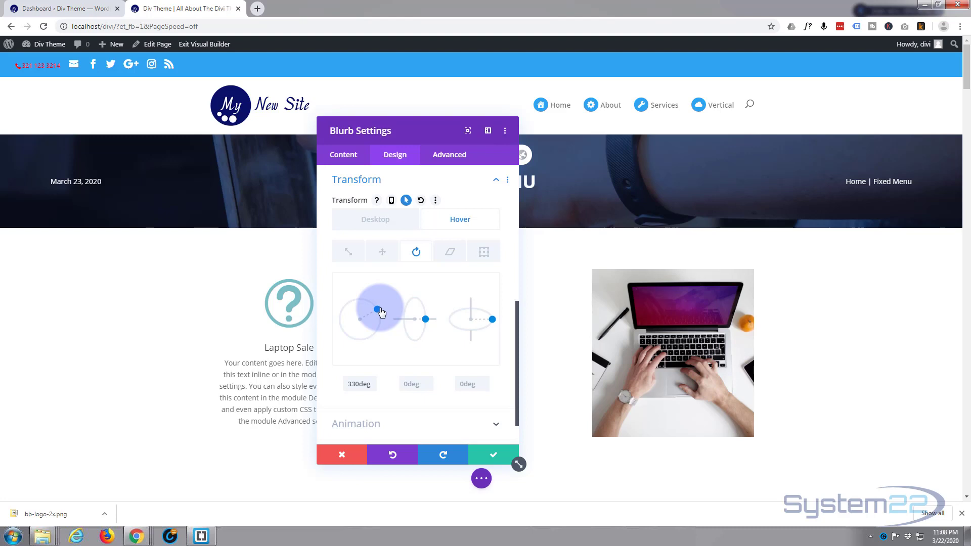
{"action": "left_click", "coordinate": [383, 220]}
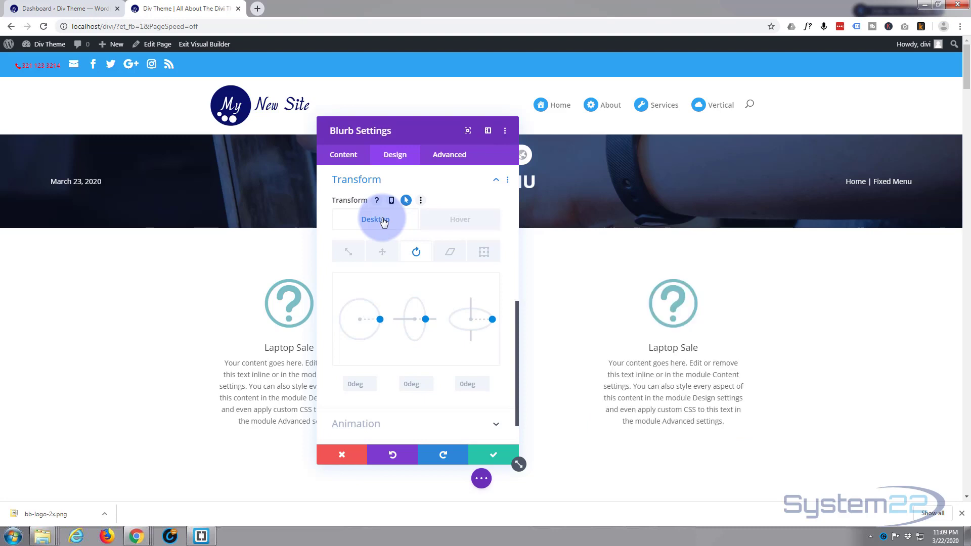
{"action": "left_click", "coordinate": [681, 349]}
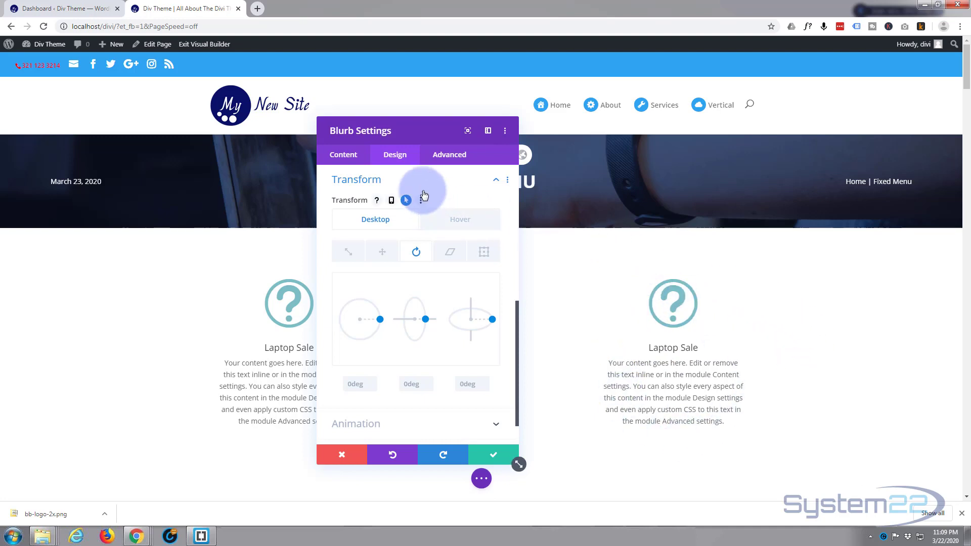
- Under Advanced > Transitions, set Transition Duration to 1500ms and Speed Curve to Ease-In-Out
{"action": "left_click", "coordinate": [450, 155]}
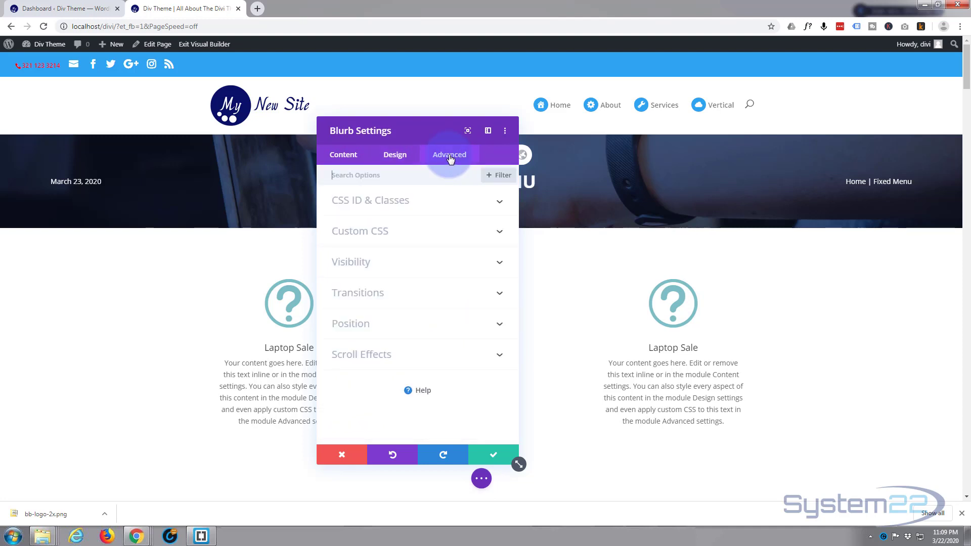
{"action": "left_click", "coordinate": [421, 294]}
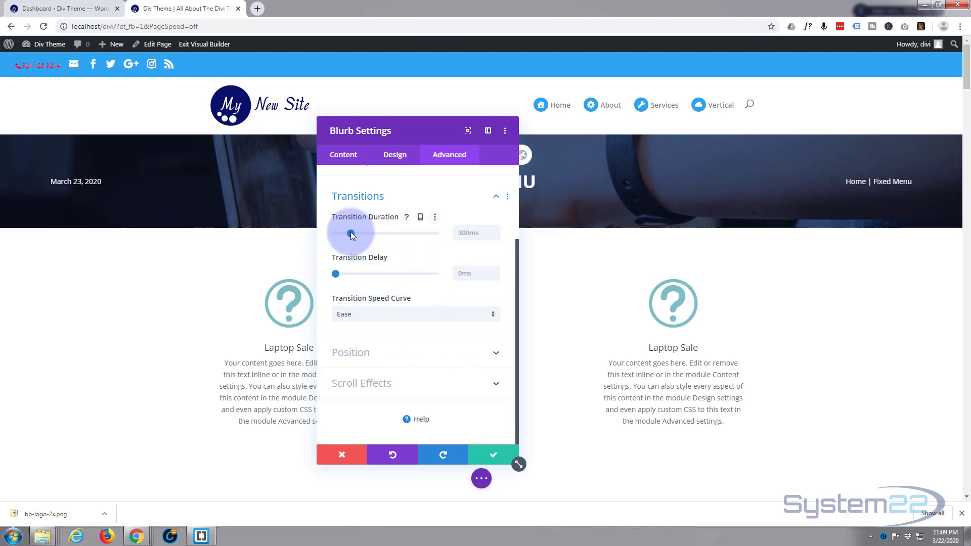
{"action": "left_click_drag", "start_coordinate": [359, 232], "coordinate": [411, 234]}
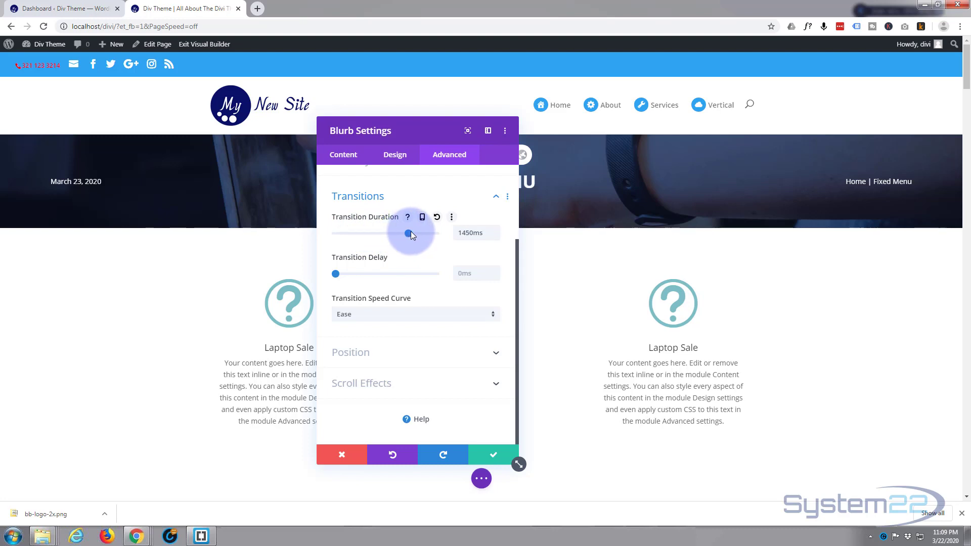
{"action": "left_click", "coordinate": [478, 237]}
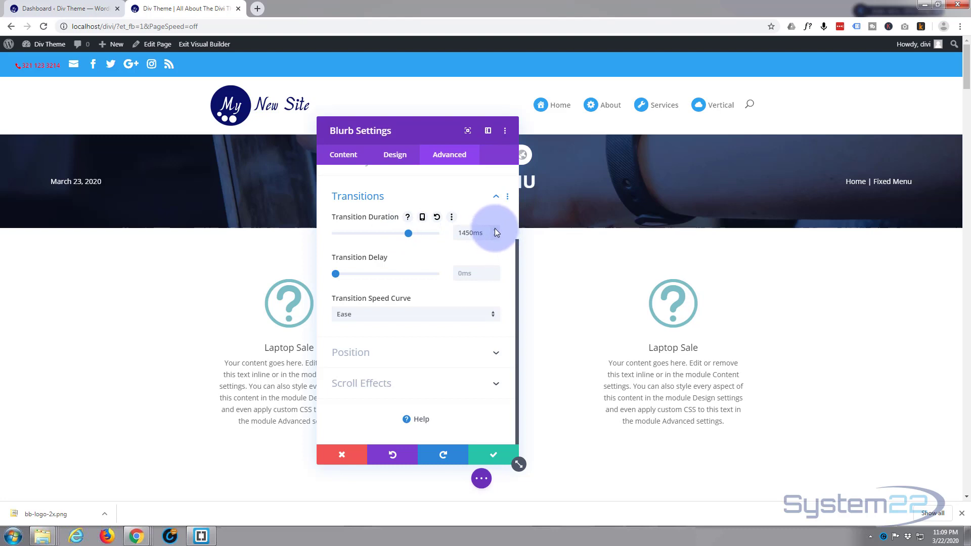
{"action": "left_click", "coordinate": [394, 311]}
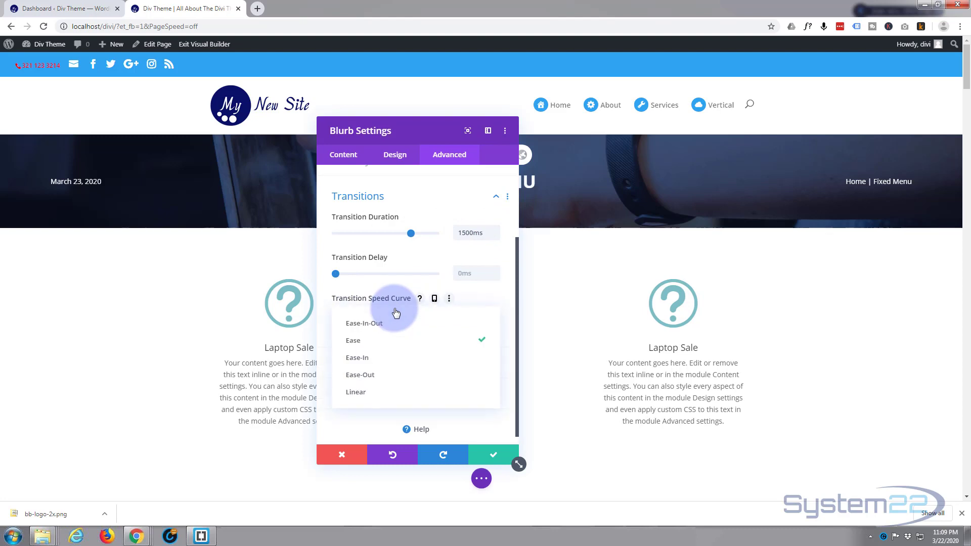
{"action": "left_click", "coordinate": [363, 328]}
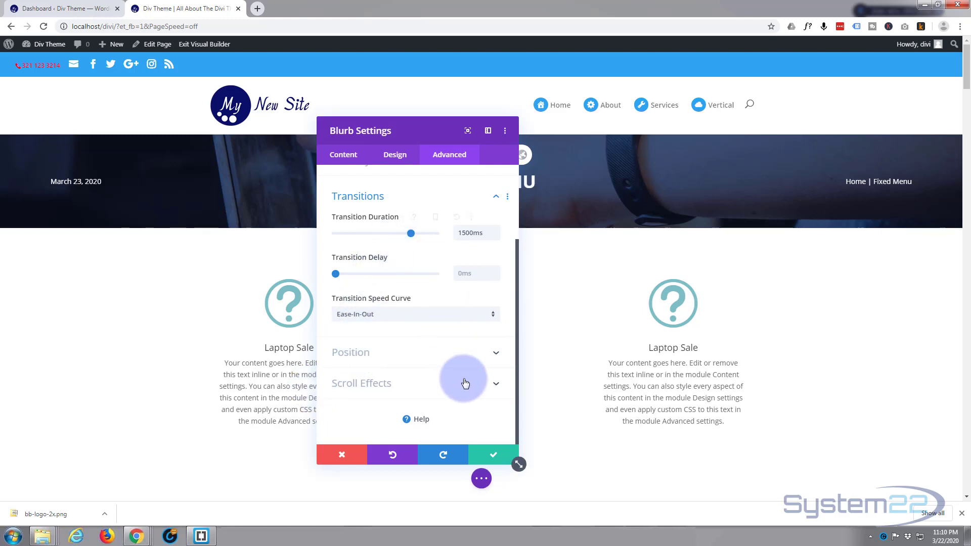
- Close Blurb Settings, save the page, and exit to the live Fixed Menu page
{"action": "left_click", "coordinate": [495, 456]}
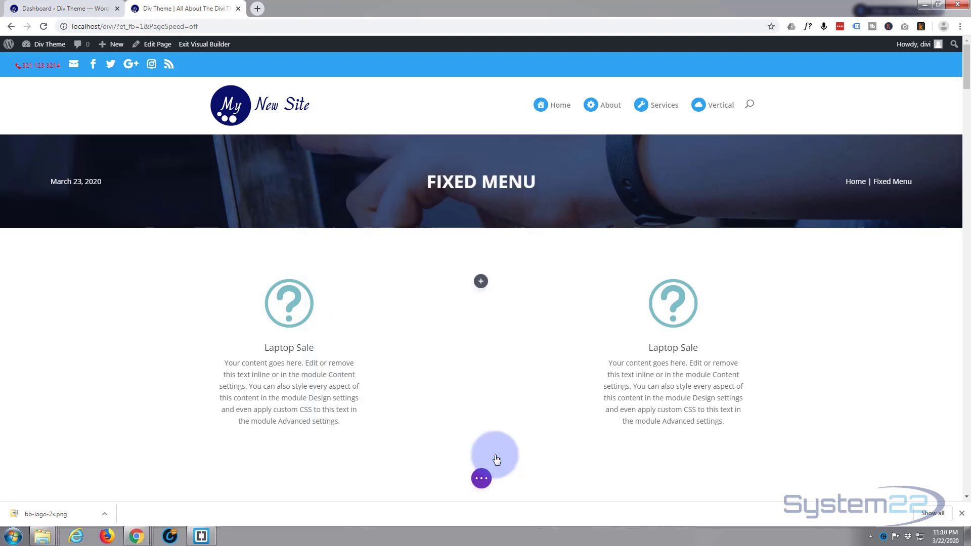
{"action": "left_click", "coordinate": [481, 480]}
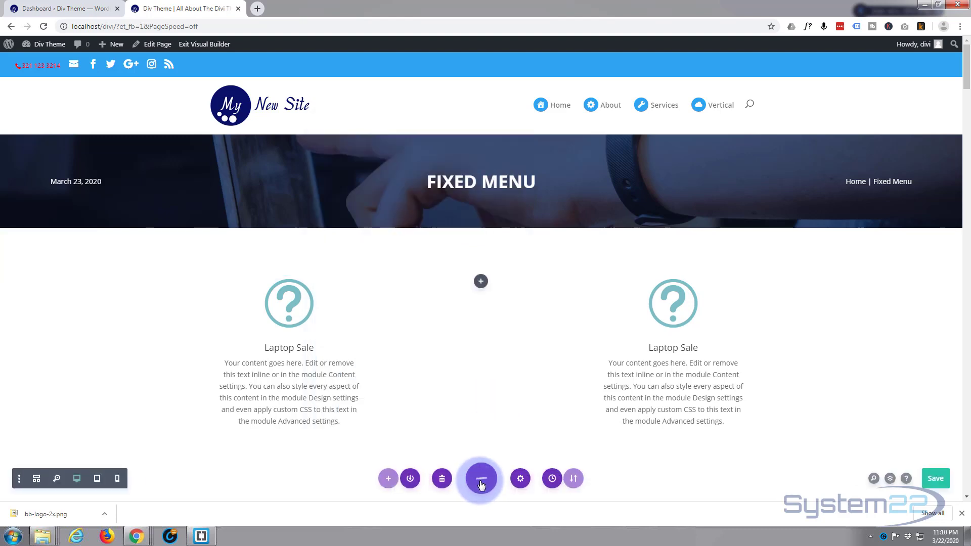
{"action": "left_click", "coordinate": [930, 481]}
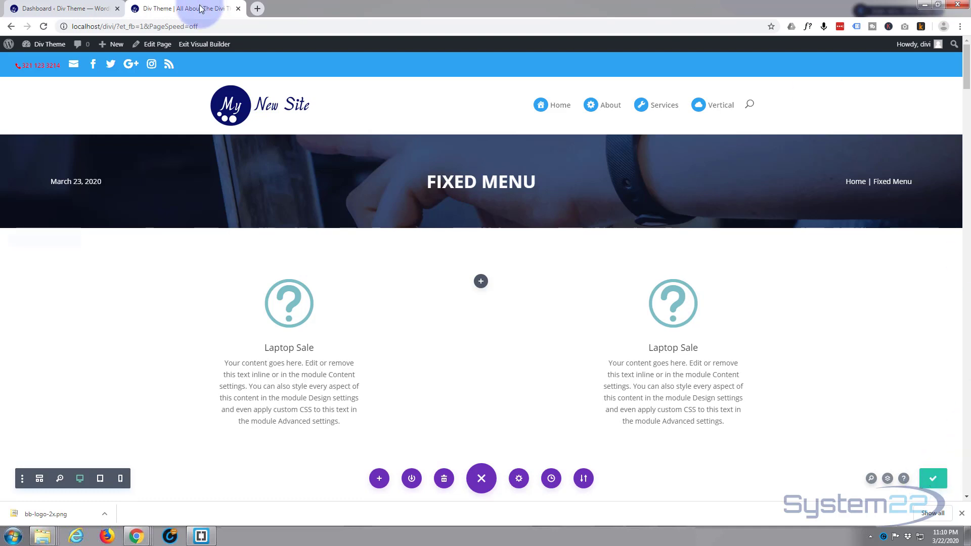
{"action": "left_click", "coordinate": [196, 45]}
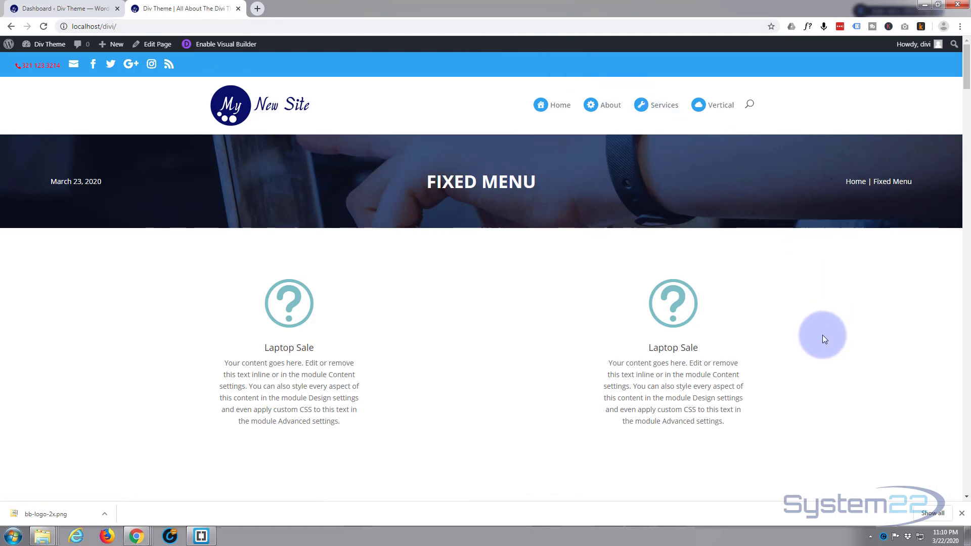
{"action": "mouse_move", "coordinate": [698, 369]}
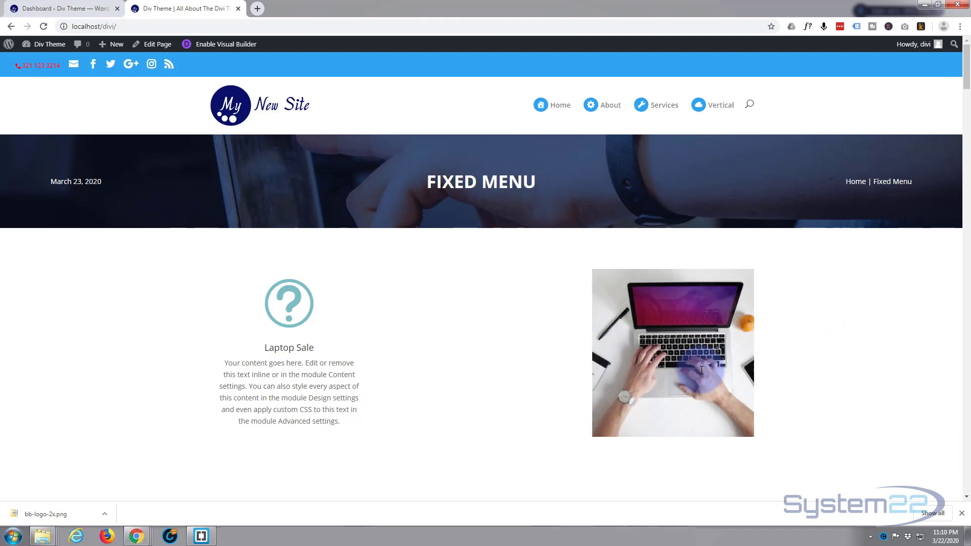